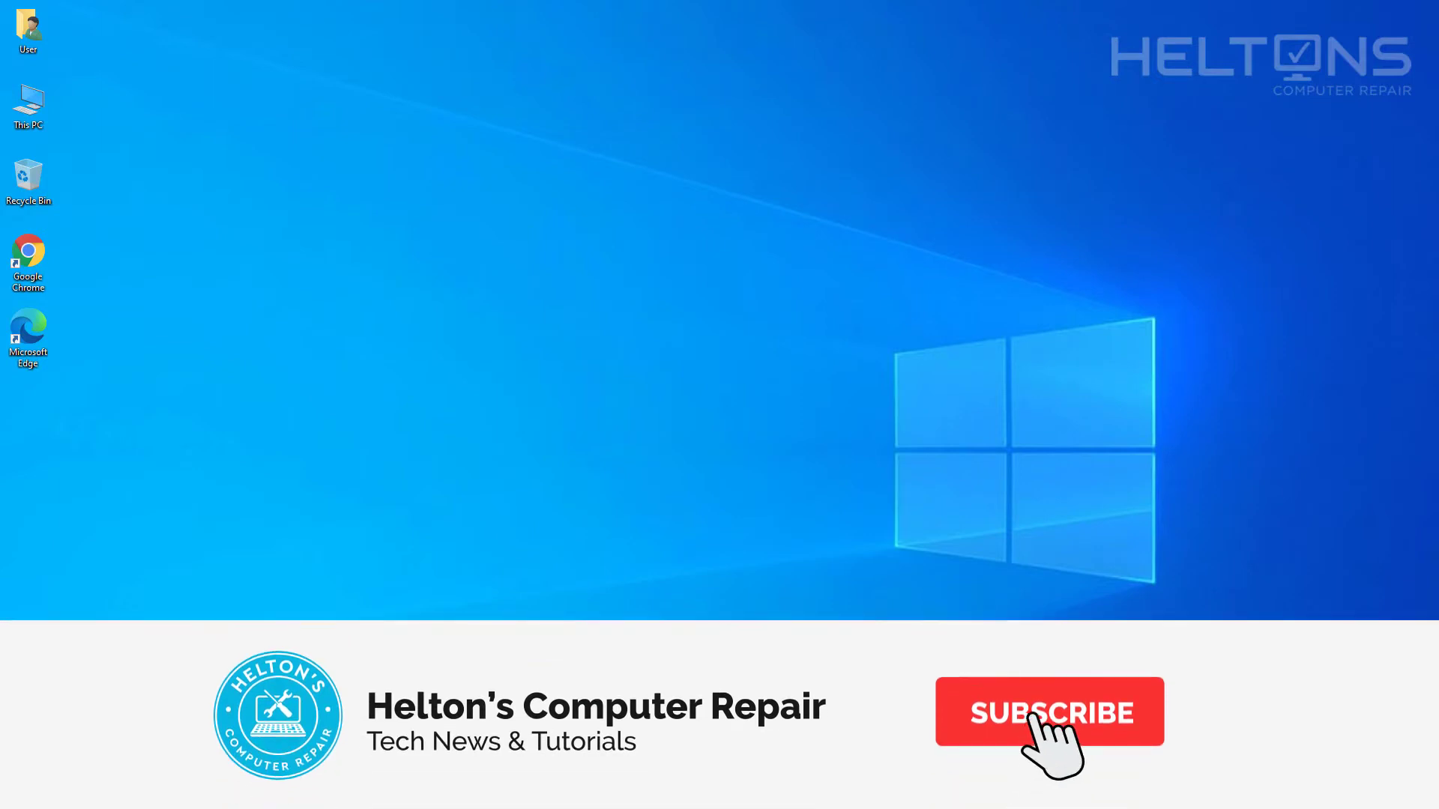
# Open File Explorer and a blank Notepad, and arrange the This PC and Notepad windows.
pyautogui.press('super+e')
pyautogui.press('super+e')
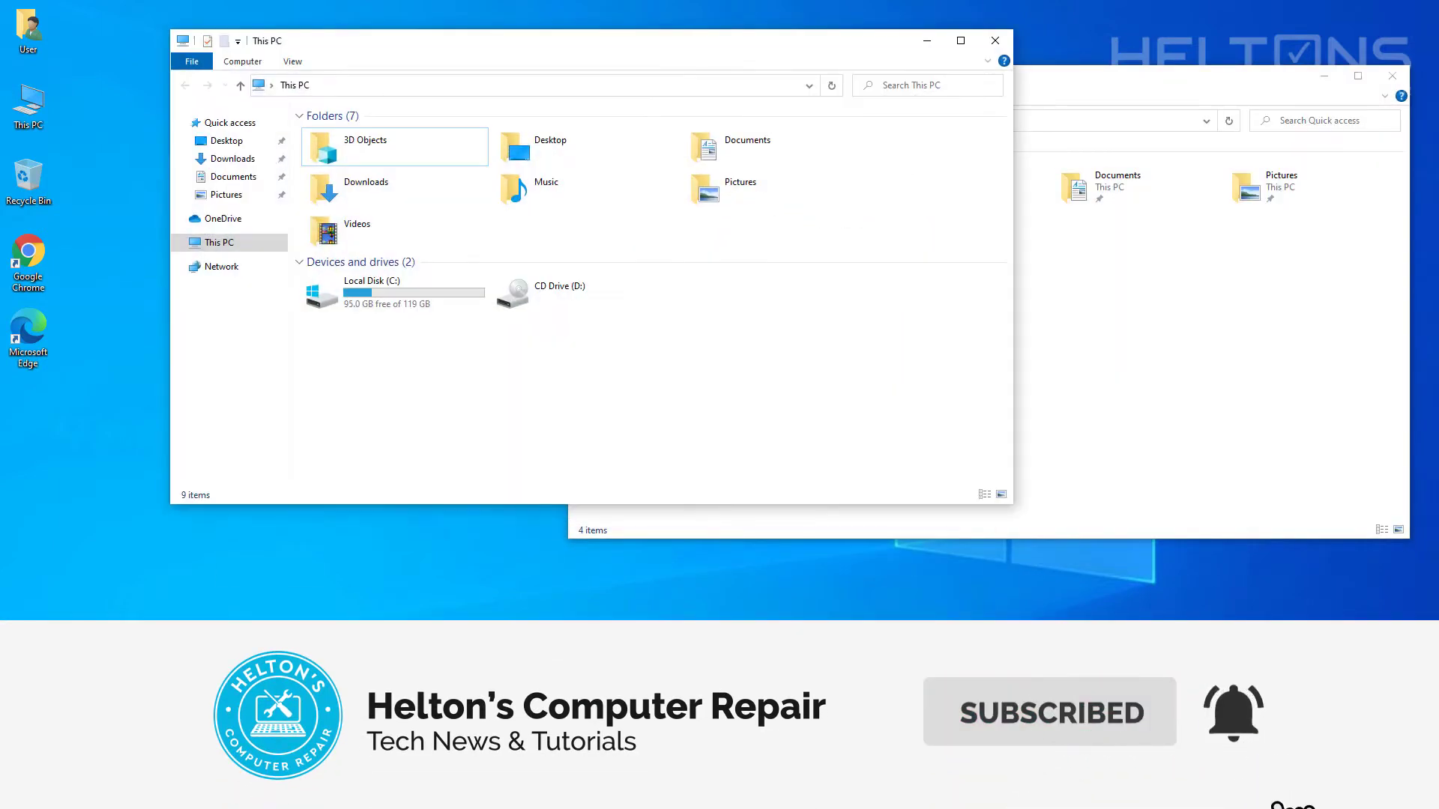
pyautogui.press('super+5')
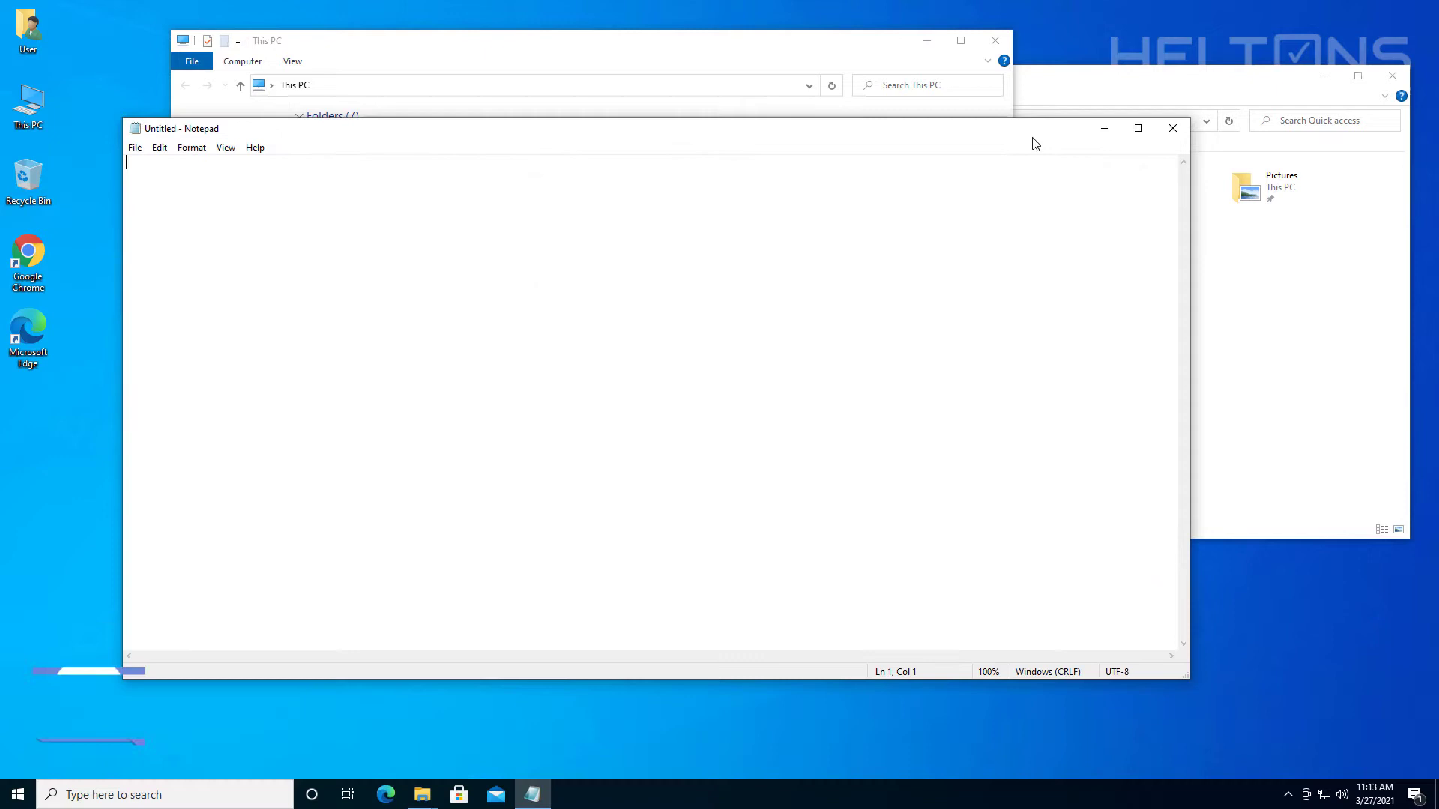
pyautogui.moveTo(1035, 143); pyautogui.dragTo(967, 251)
pyautogui.moveTo(829, 60); pyautogui.dragTo(724, 31)
# Bring the Quick access, Notepad and This PC windows to the front in turn.
pyautogui.click(1053, 81)
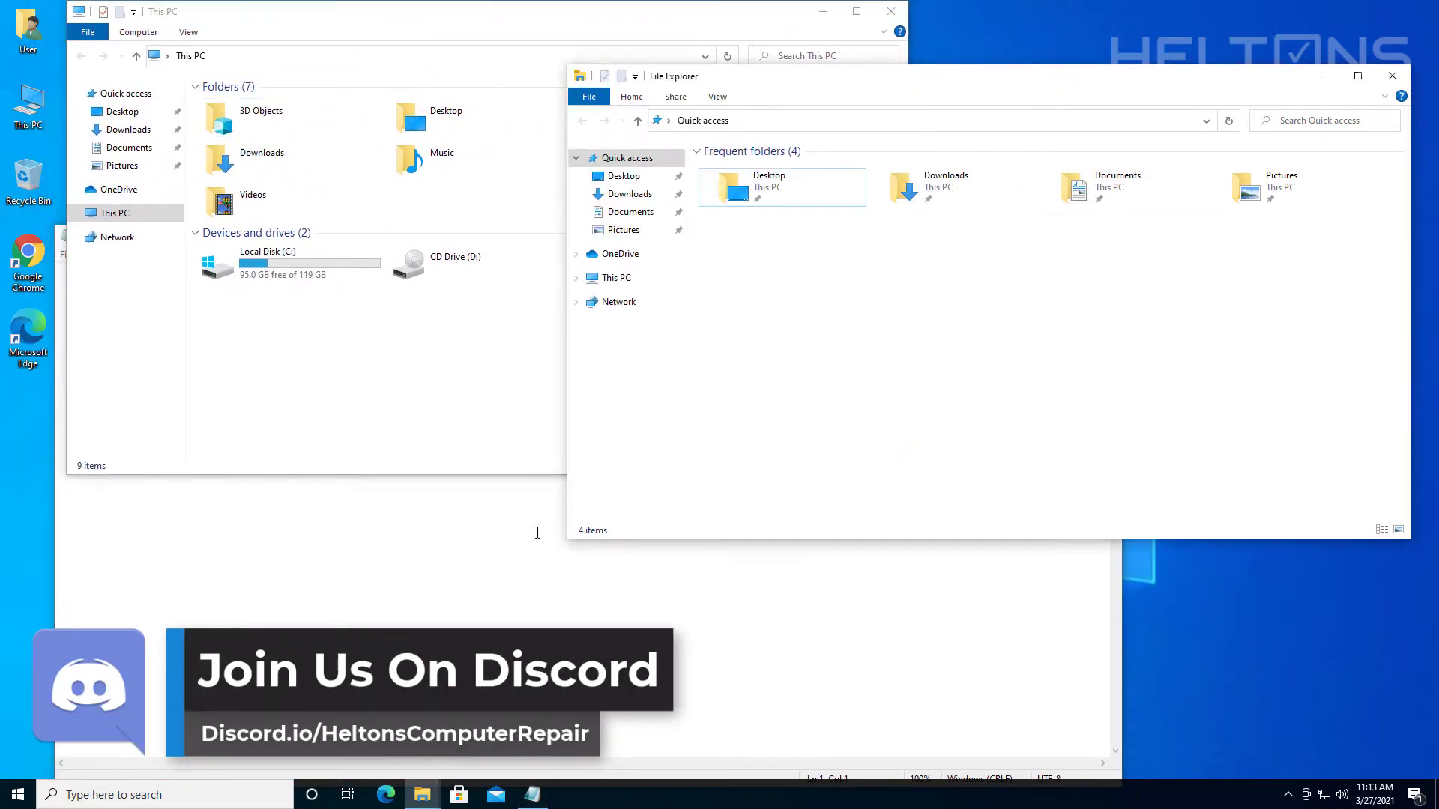
pyautogui.click(485, 527)
pyautogui.click(462, 225)
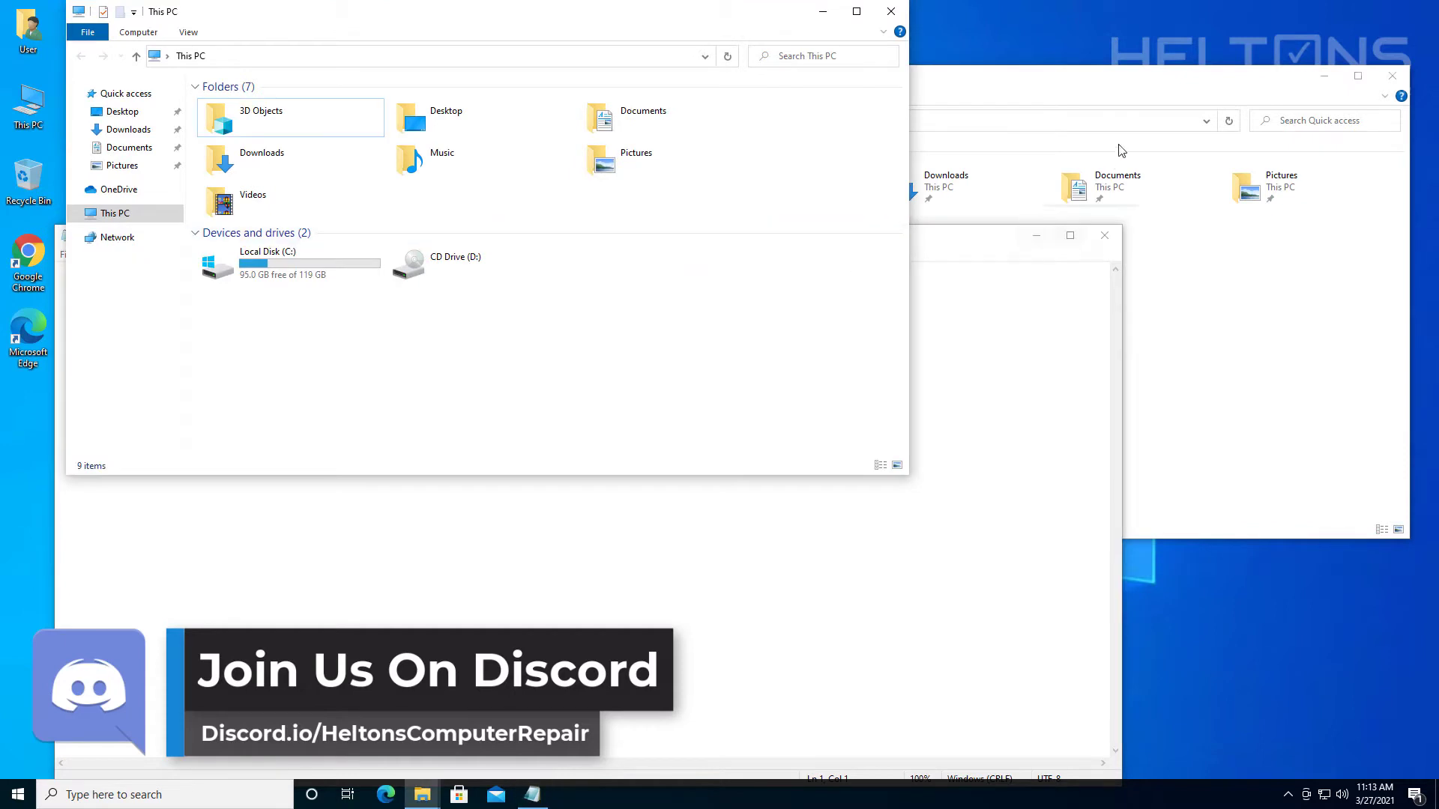
pyautogui.click(1018, 330)
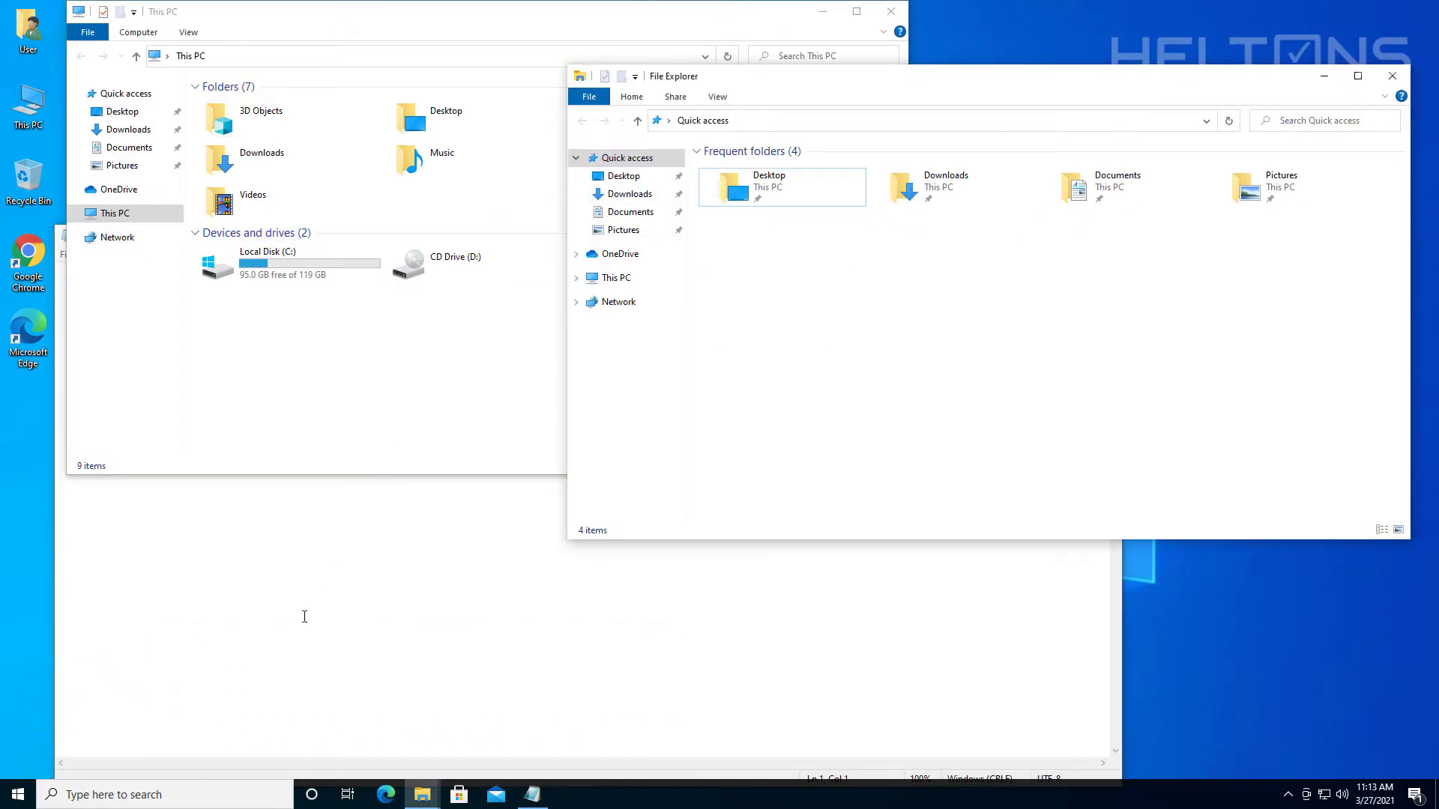
pyautogui.click(233, 237)
pyautogui.click(418, 217)
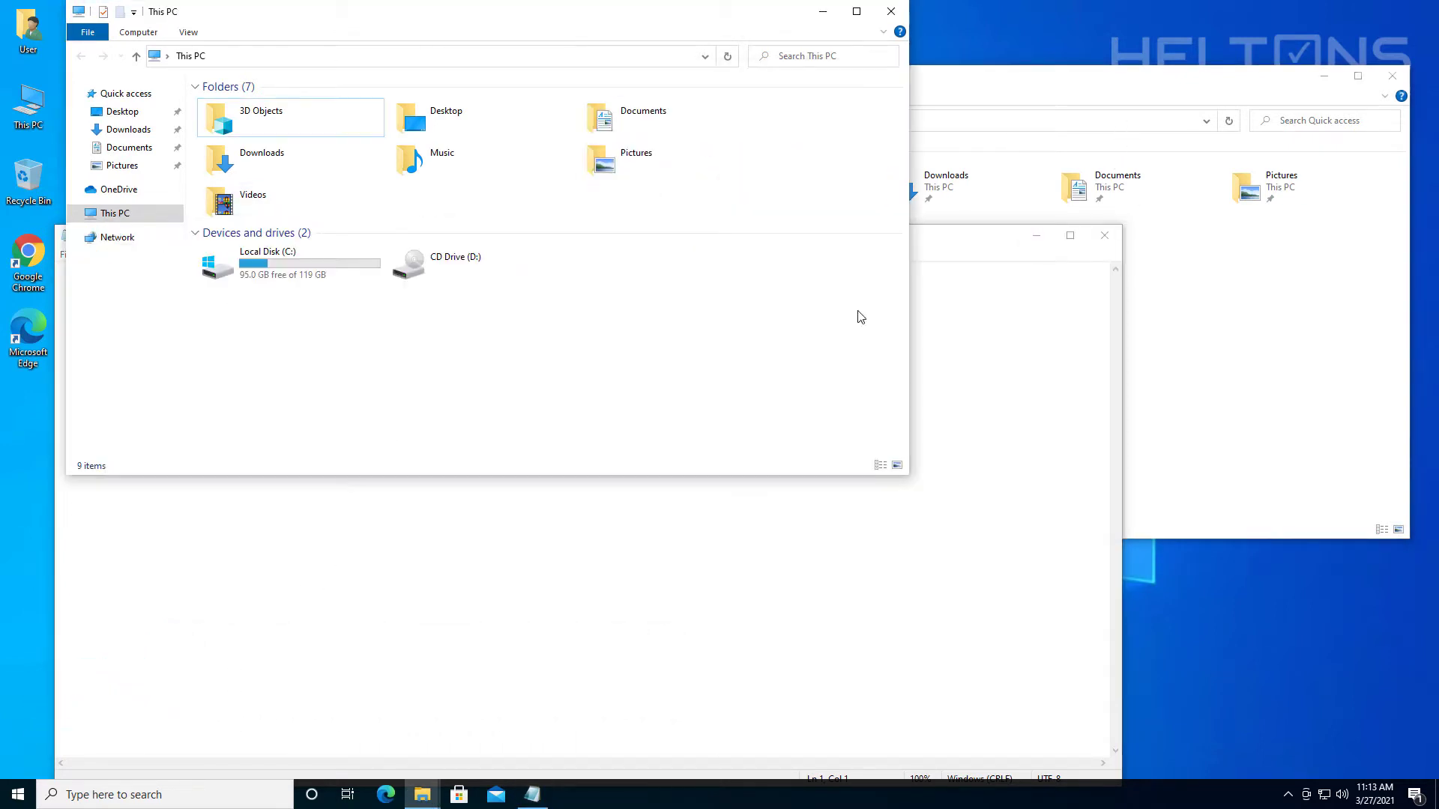
pyautogui.click(1251, 356)
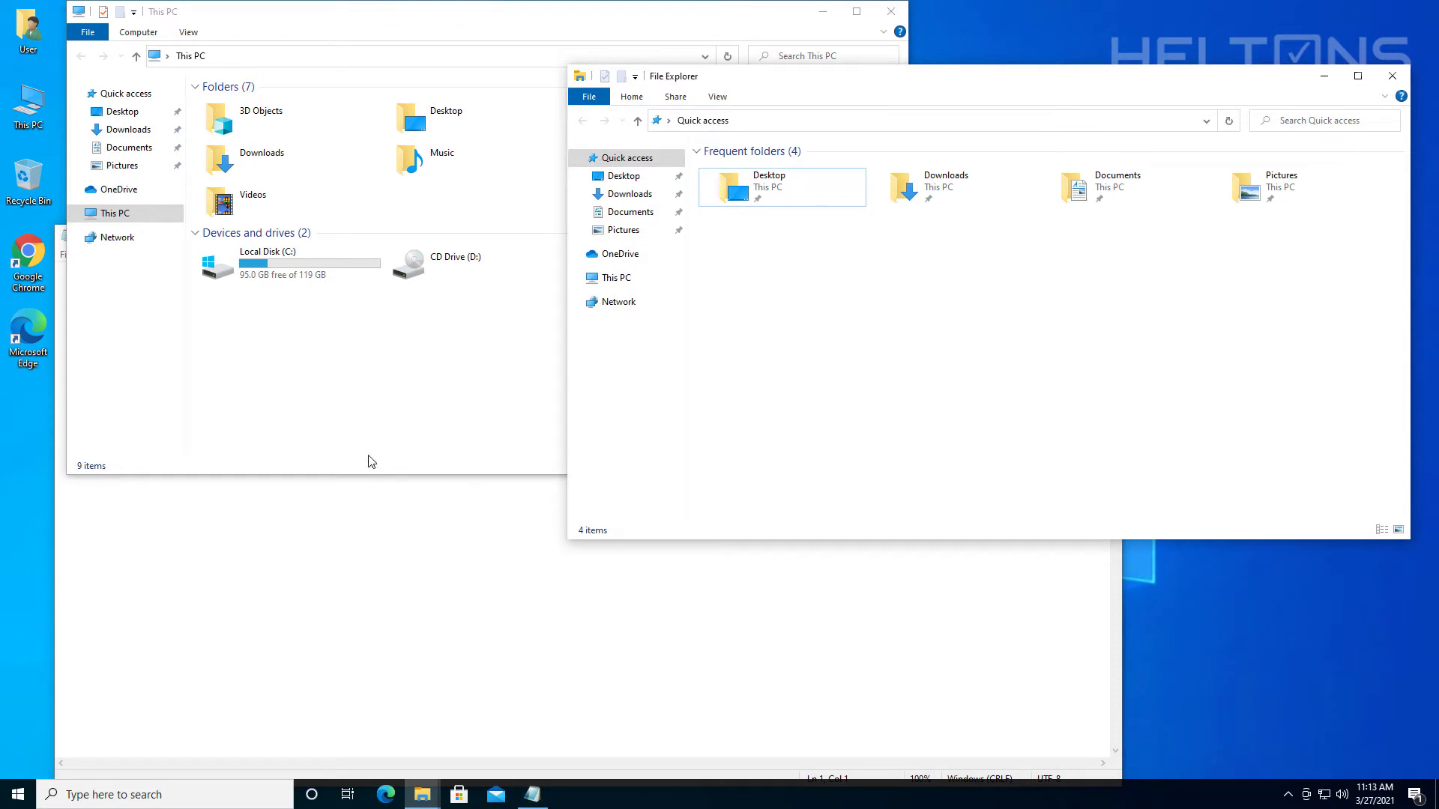
pyautogui.click(165, 393)
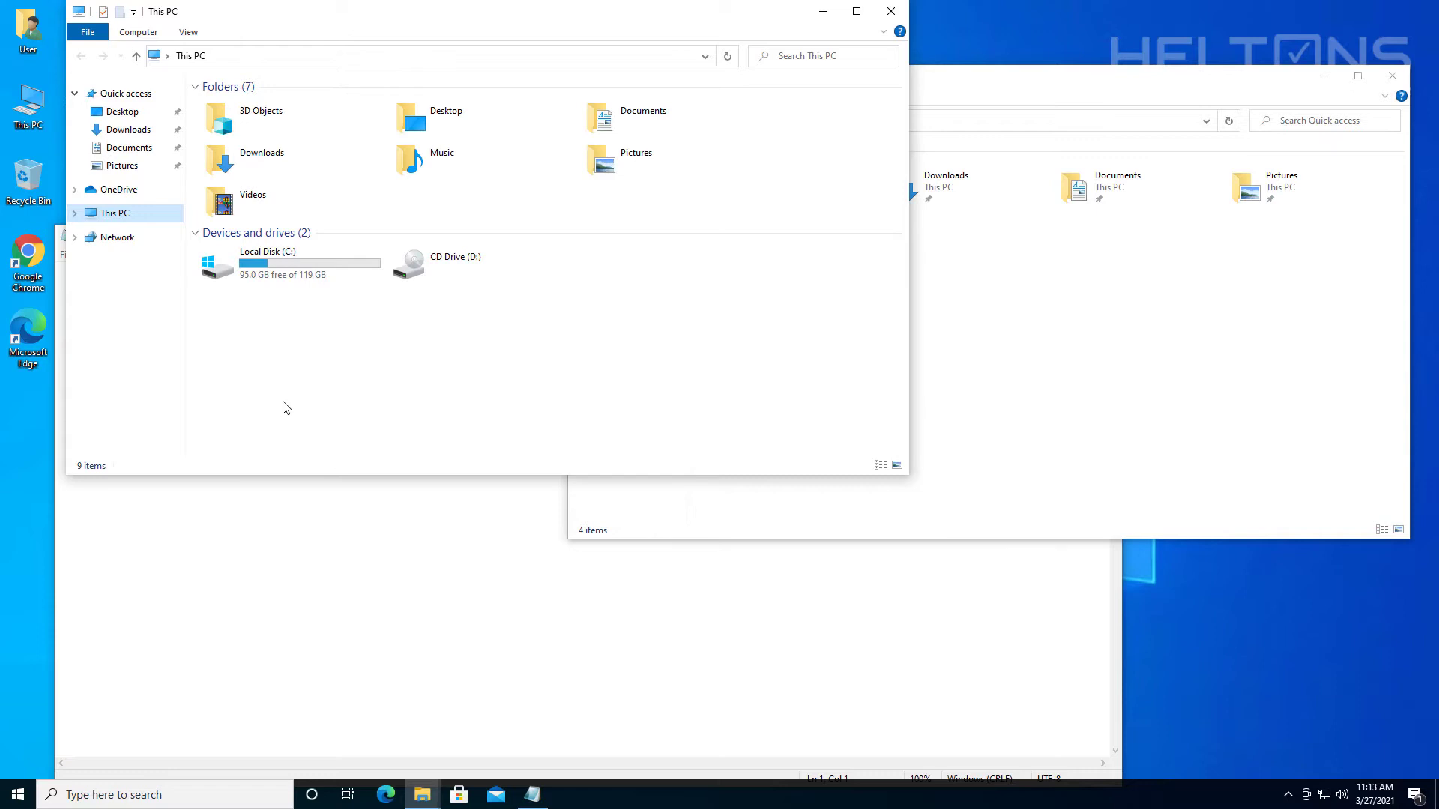
pyautogui.click(1199, 360)
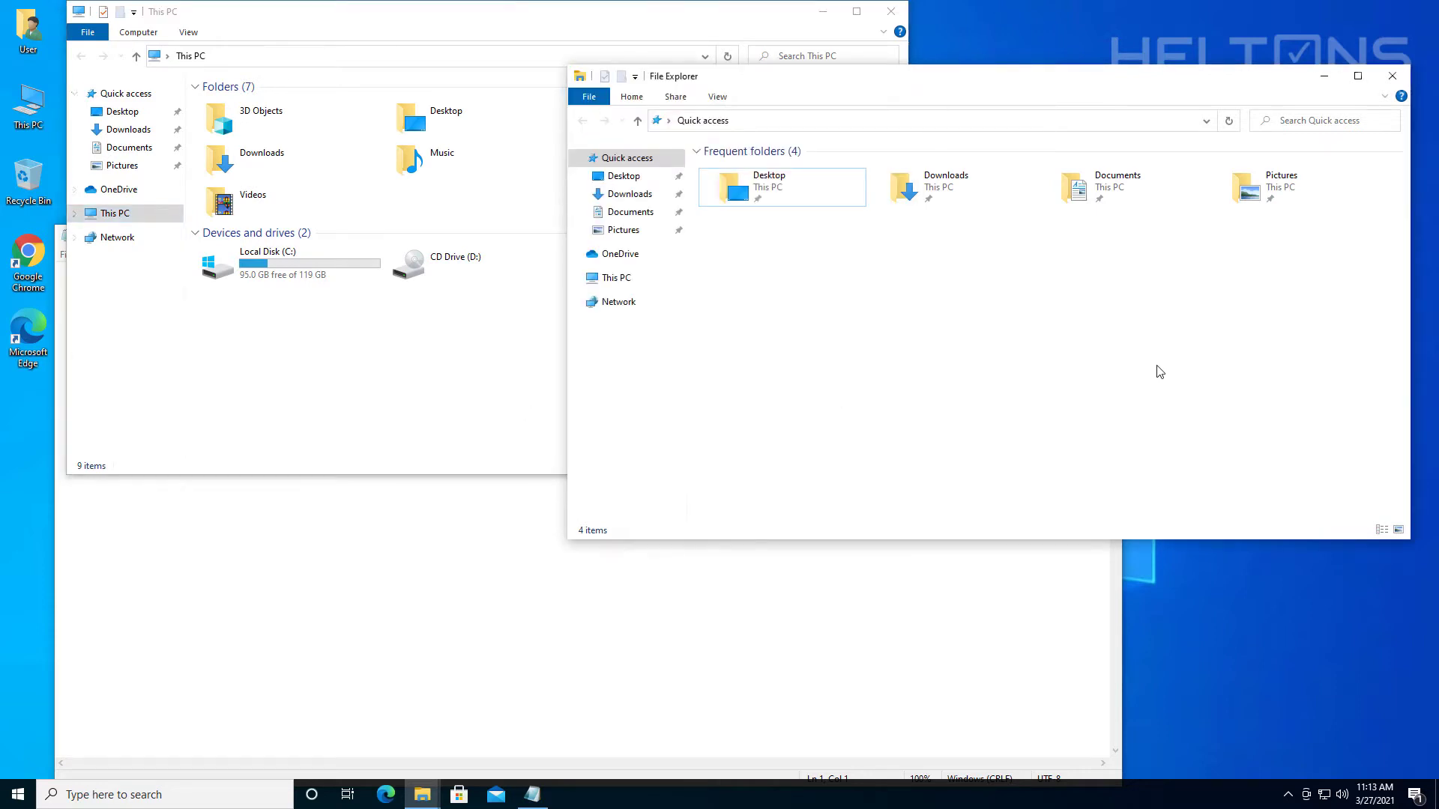
pyautogui.click(384, 356)
pyautogui.click(1237, 443)
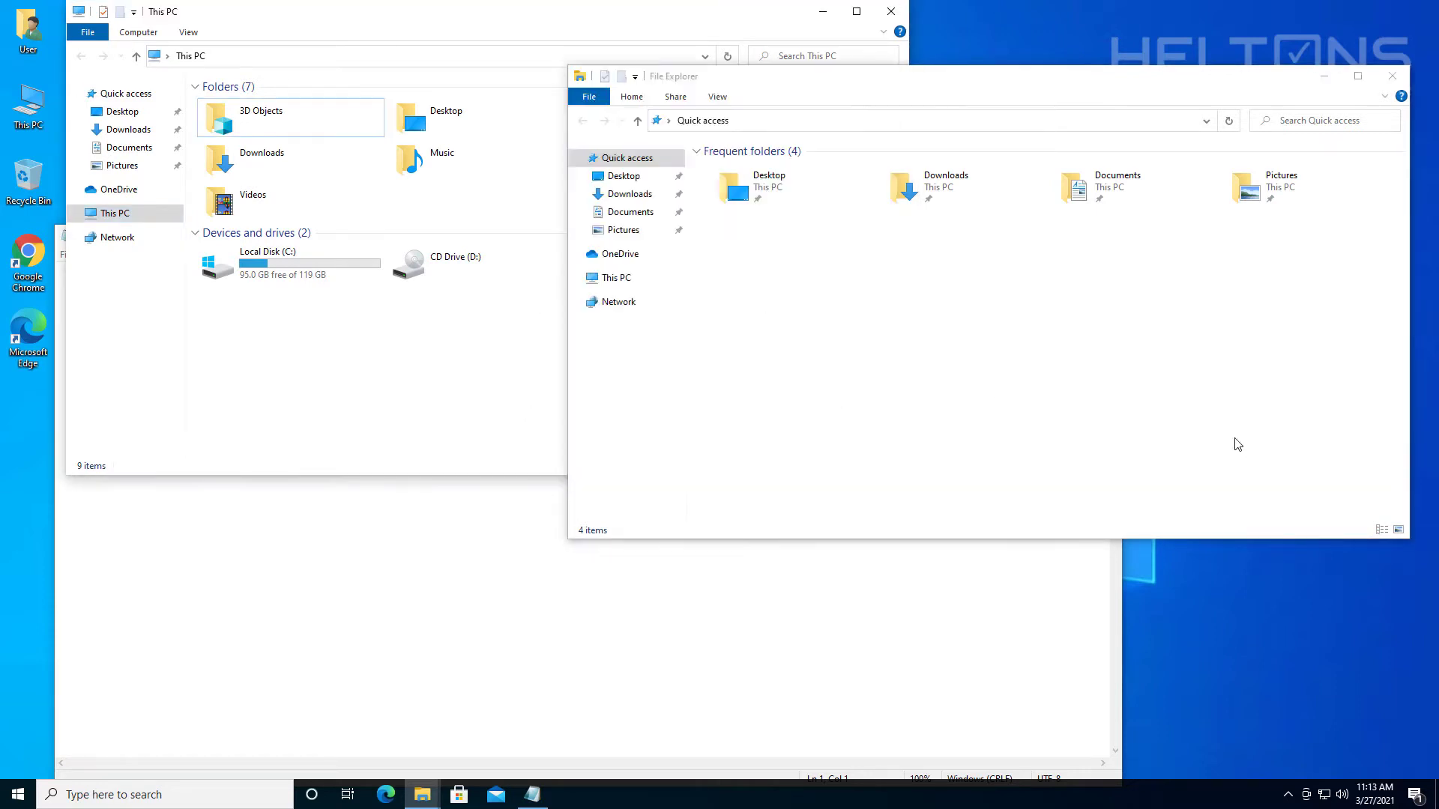
pyautogui.click(527, 401)
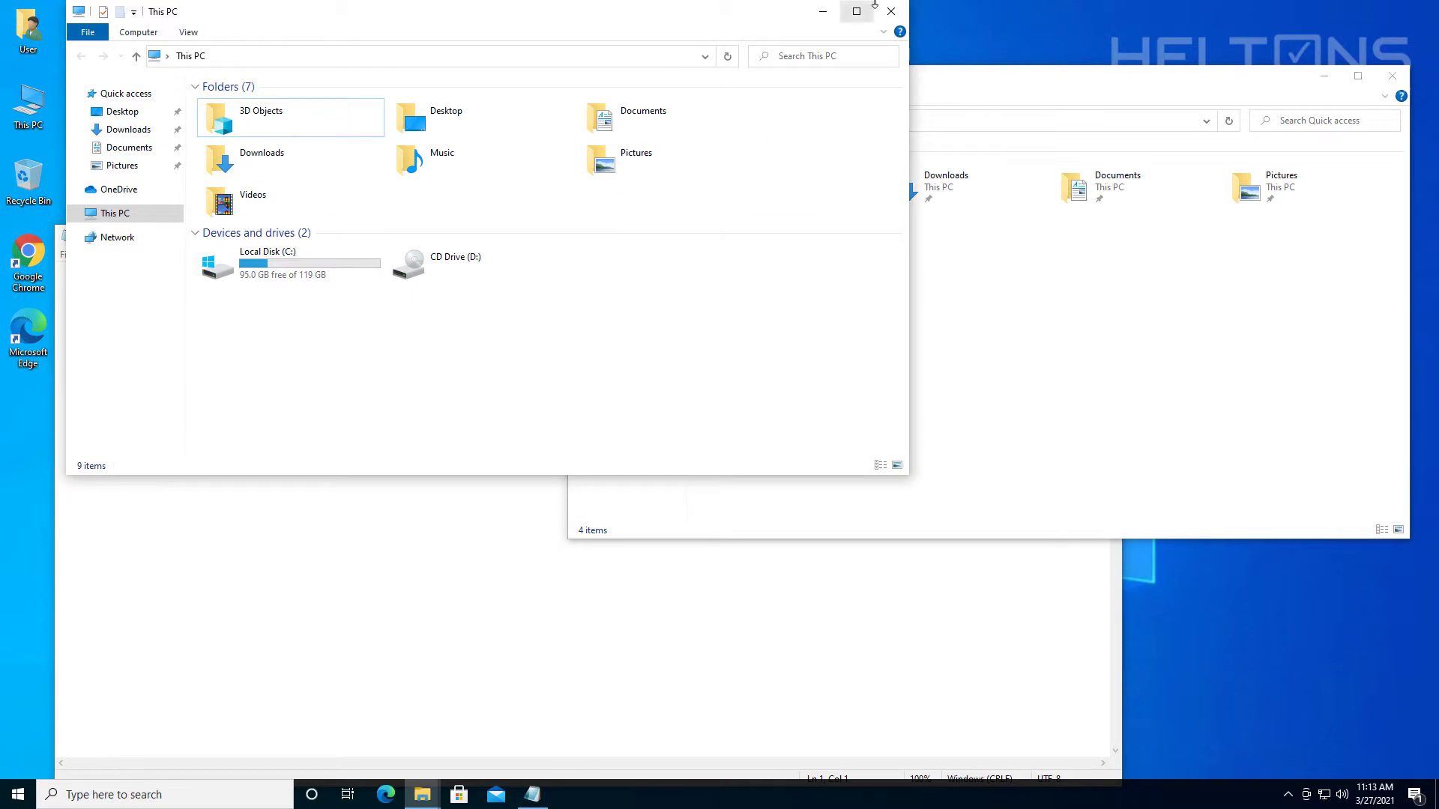
# Minimize the This PC, Quick access and Notepad windows.
pyautogui.click(822, 12)
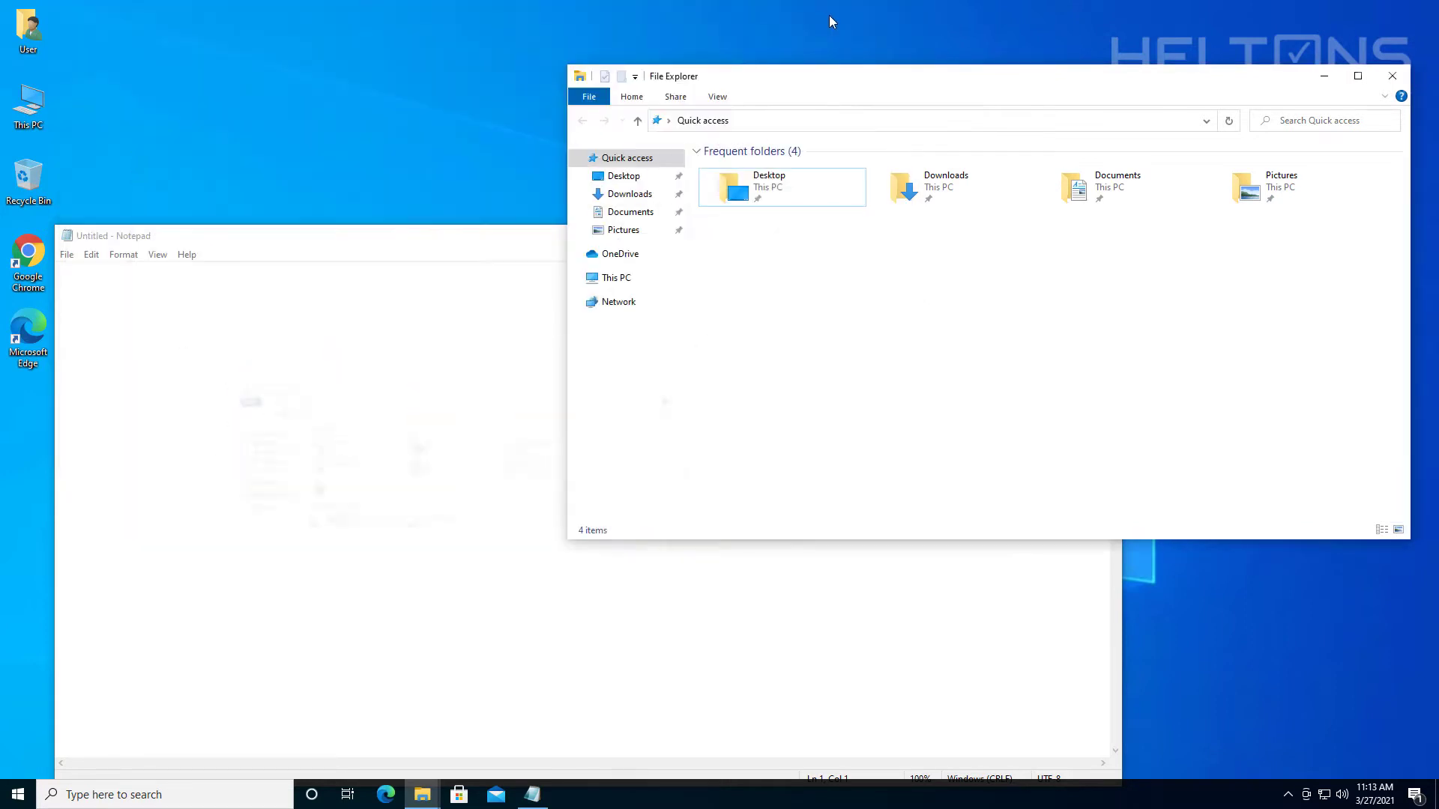
pyautogui.click(1322, 76)
pyautogui.click(1035, 237)
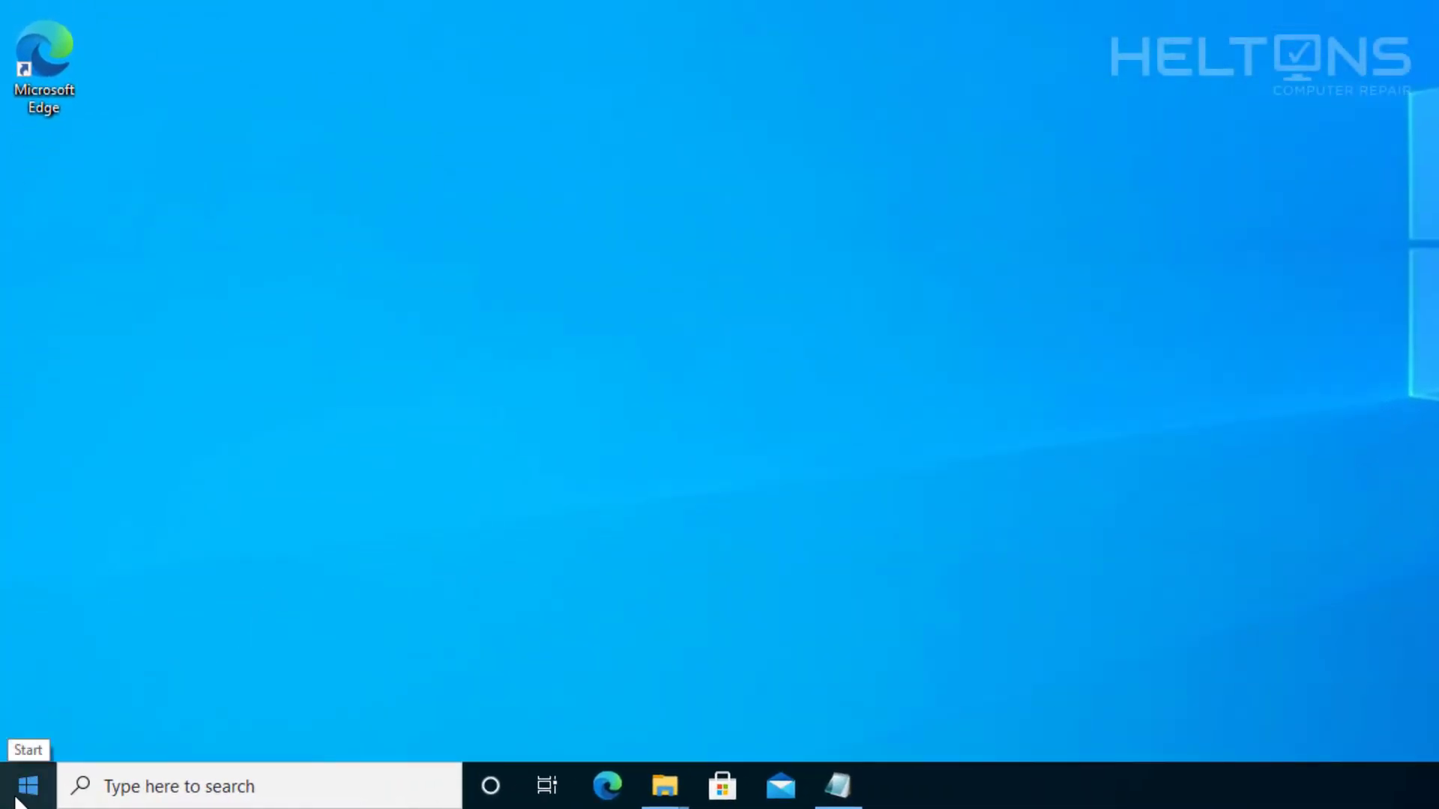
# Search 'control' from Start to open Control Panel, then set View by to Large icons.
pyautogui.click(17, 798)
pyautogui.click(136, 786)
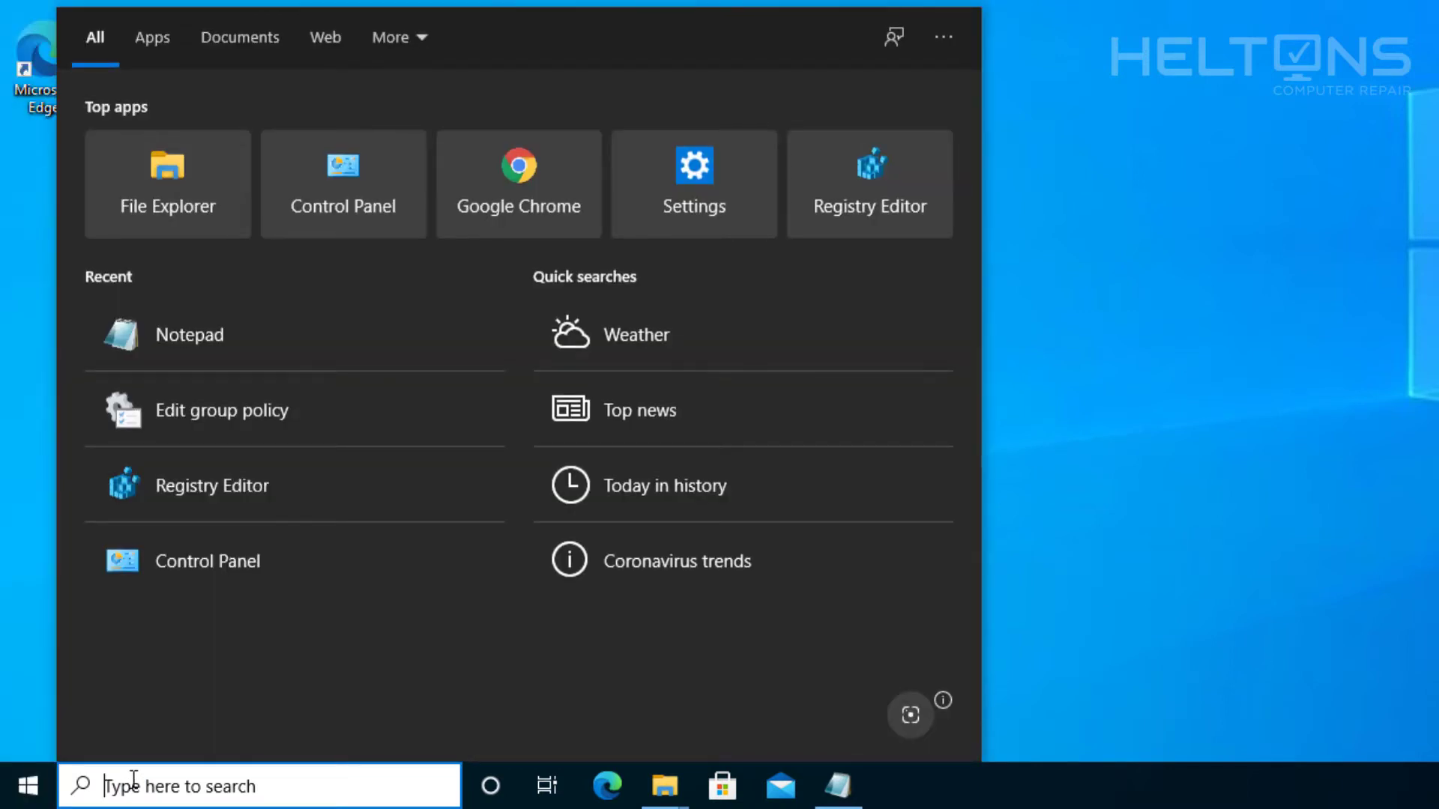
pyautogui.write('control')
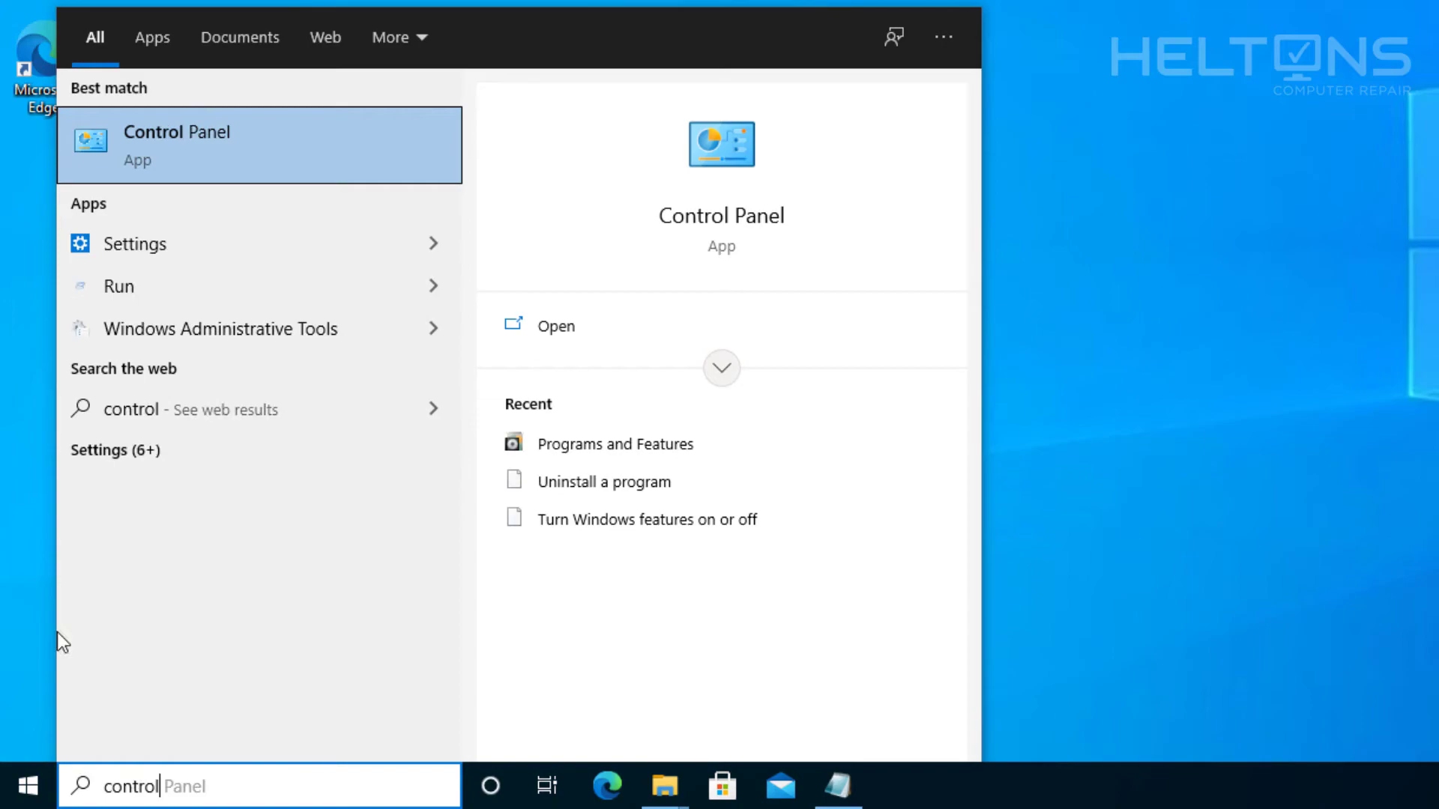
pyautogui.click(205, 164)
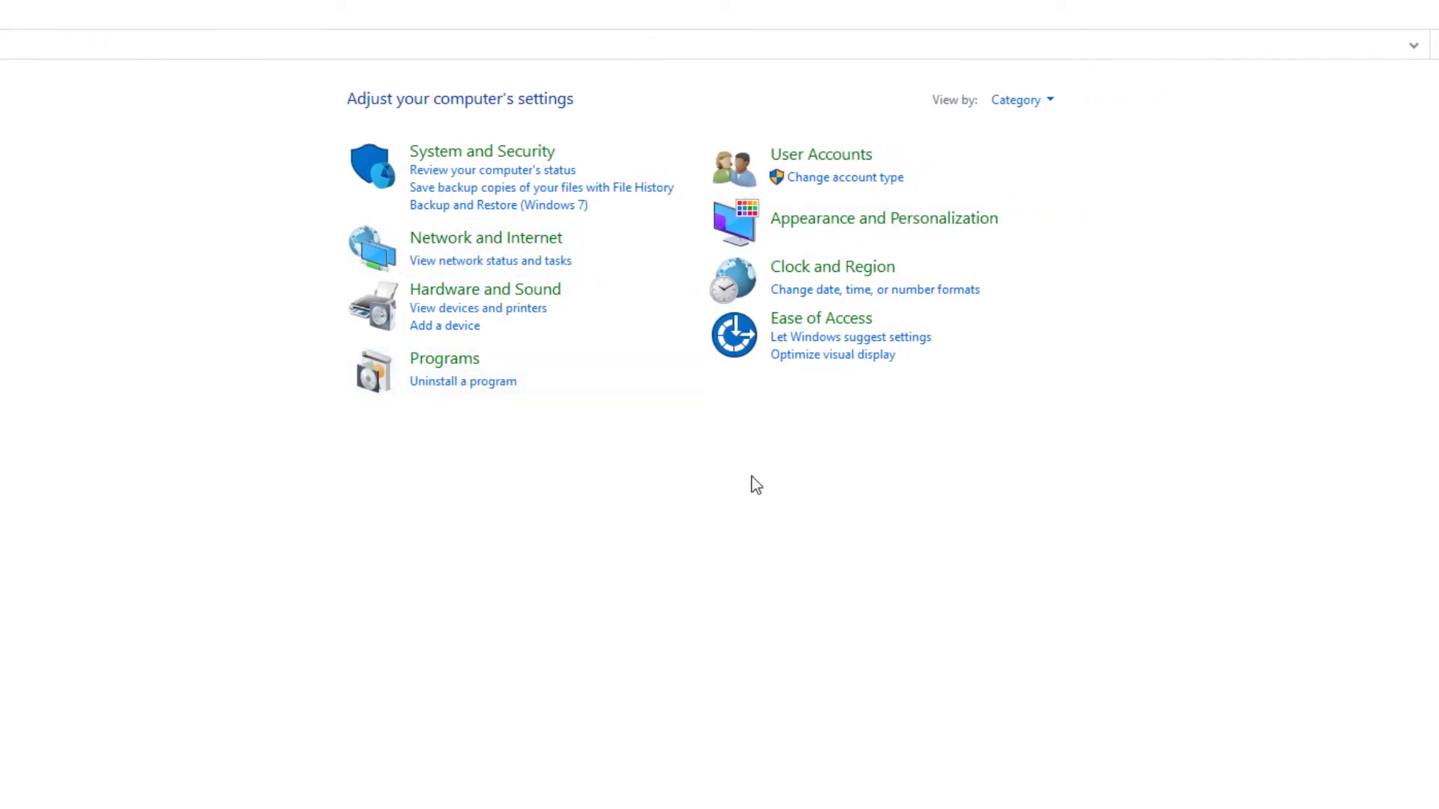
pyautogui.click(1020, 102)
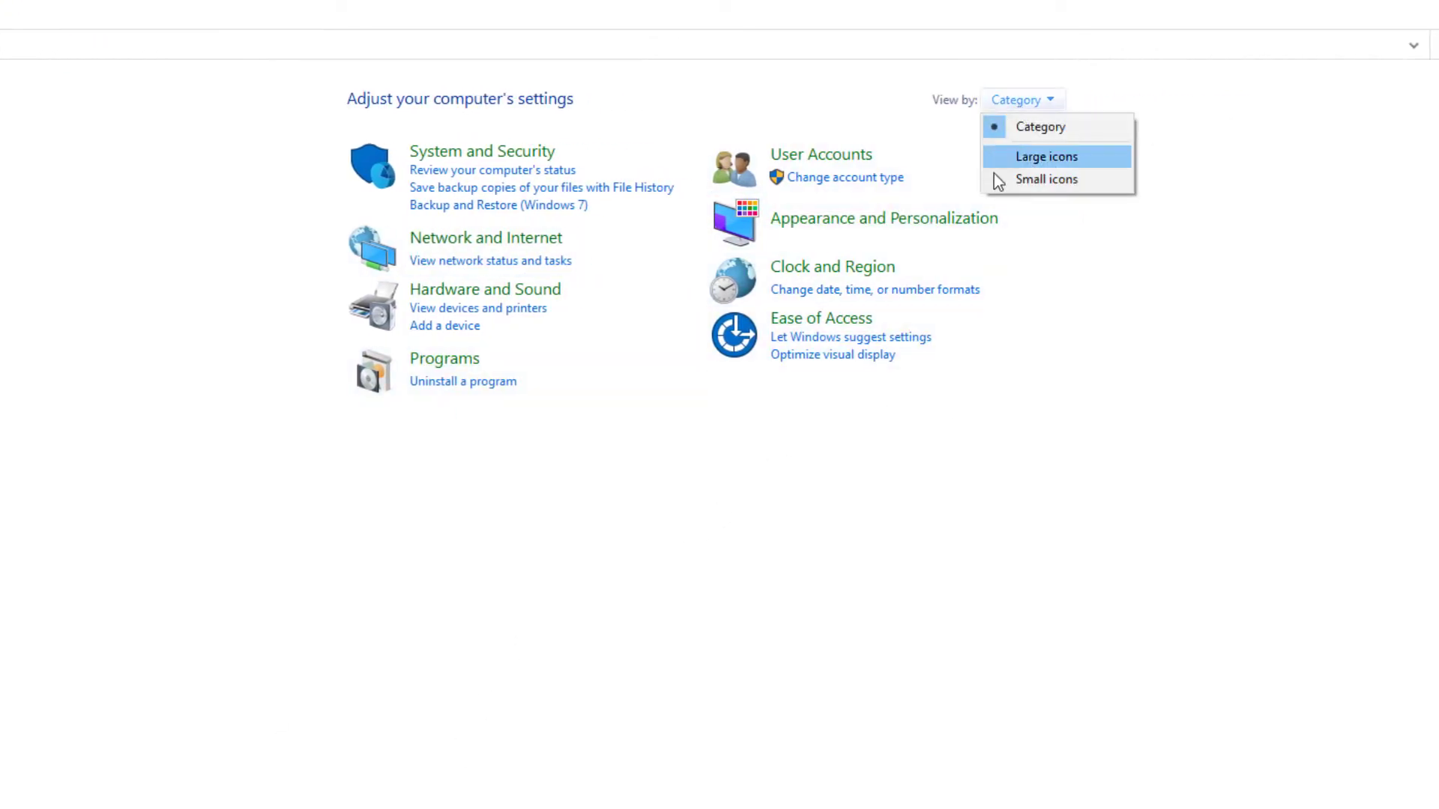
pyautogui.click(1008, 159)
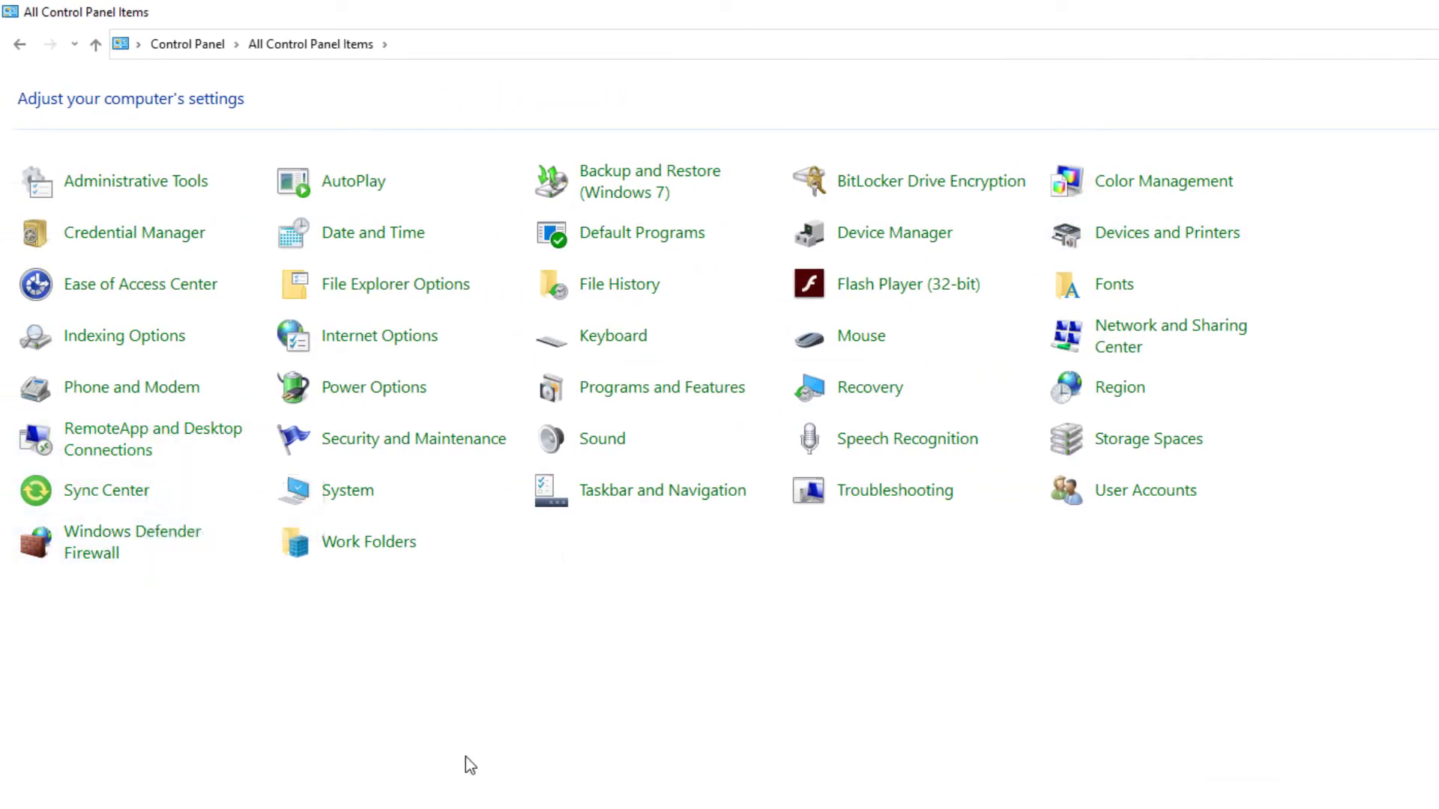
# In Ease of Access Center's mouse settings, check 'Activate a window by hovering over it with the mouse'.
pyautogui.click(115, 292)
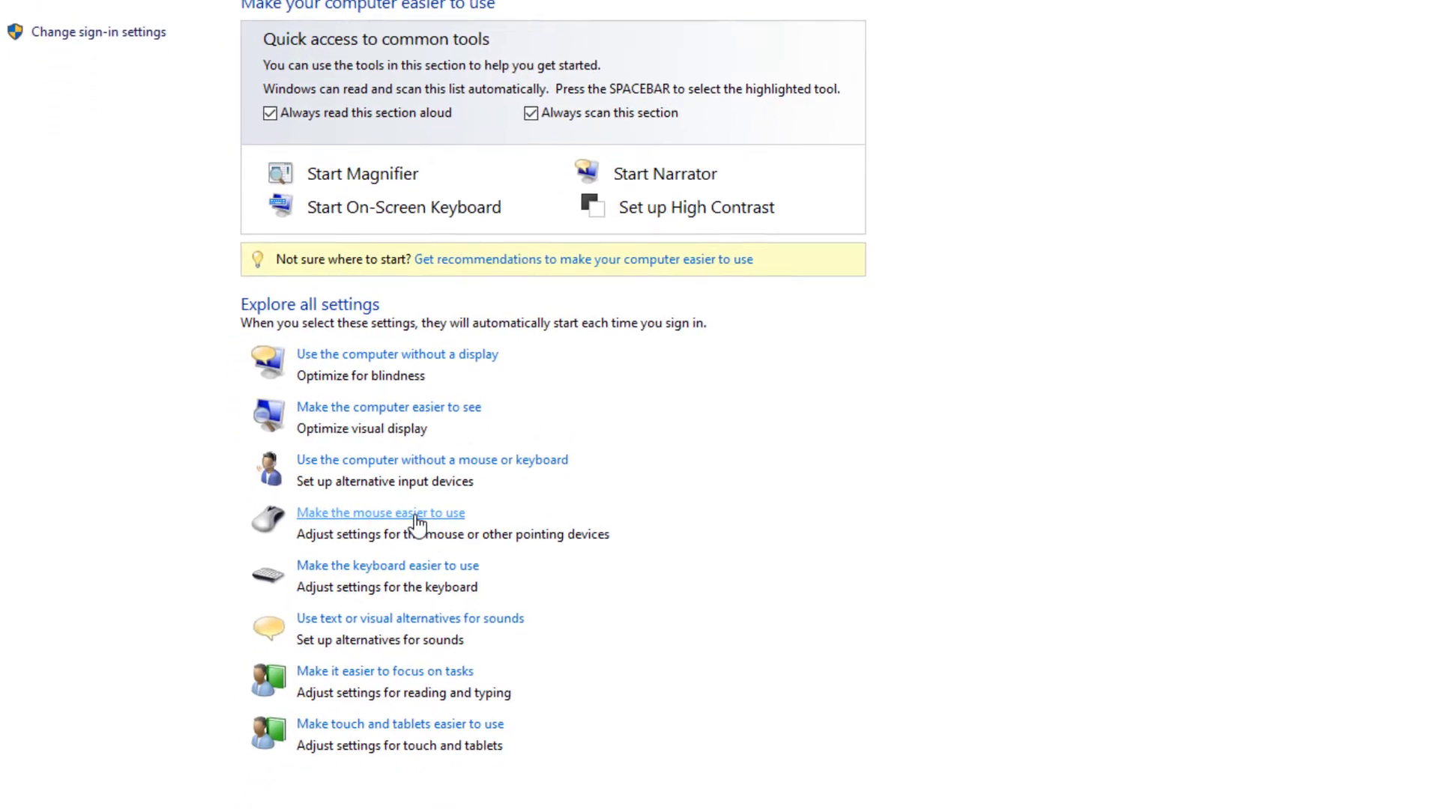
pyautogui.click(459, 346)
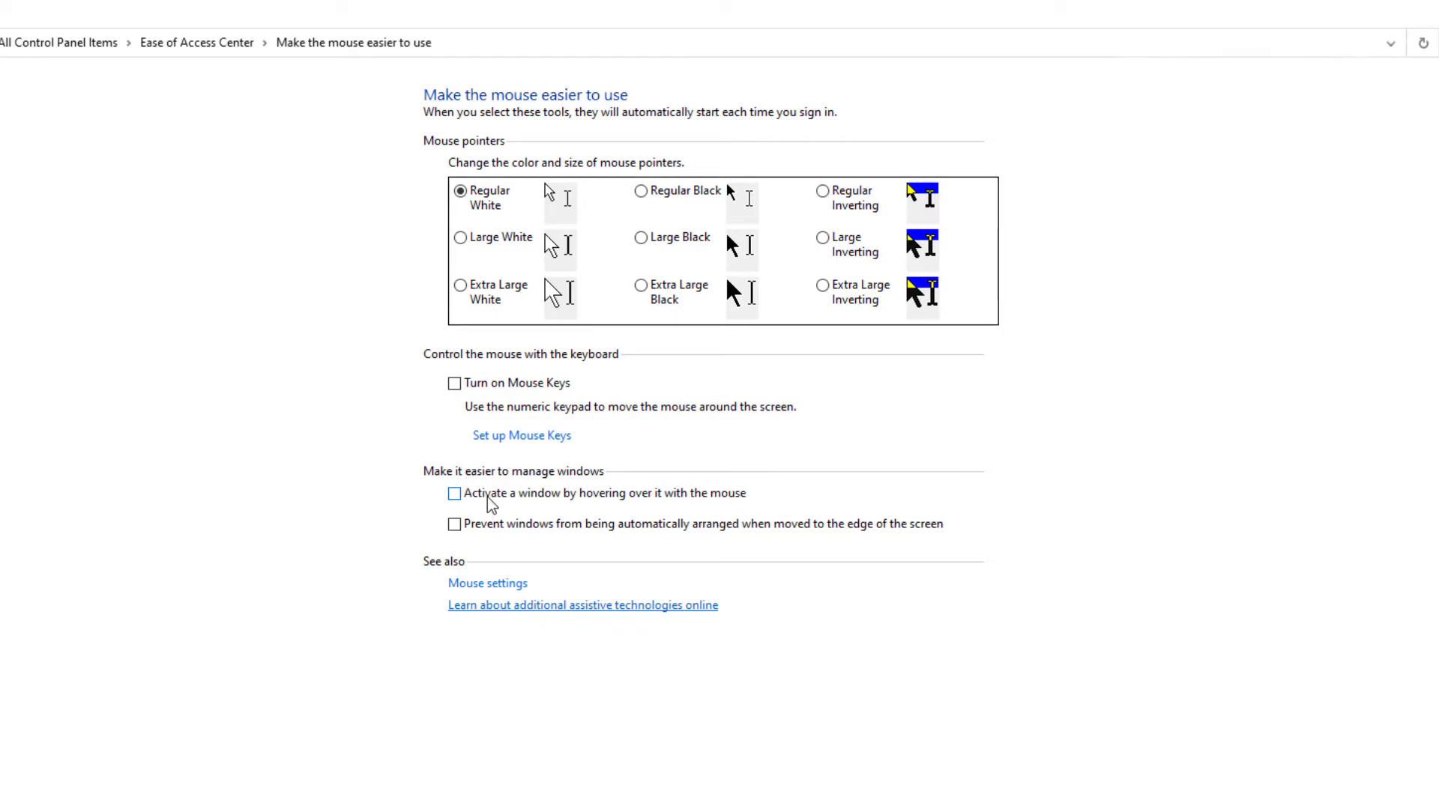
pyautogui.click(491, 505)
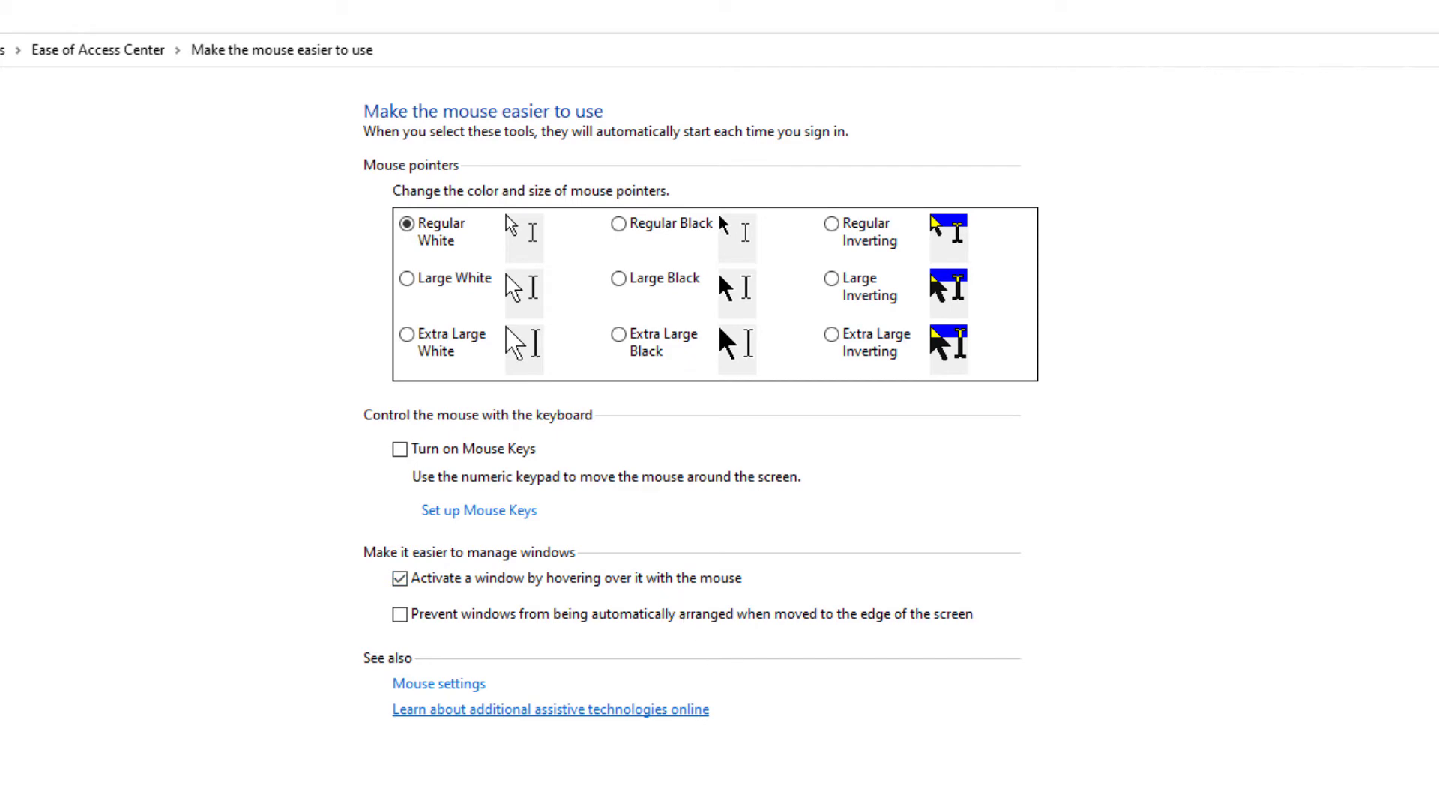
pyautogui.hotkey('alt', 'Left')
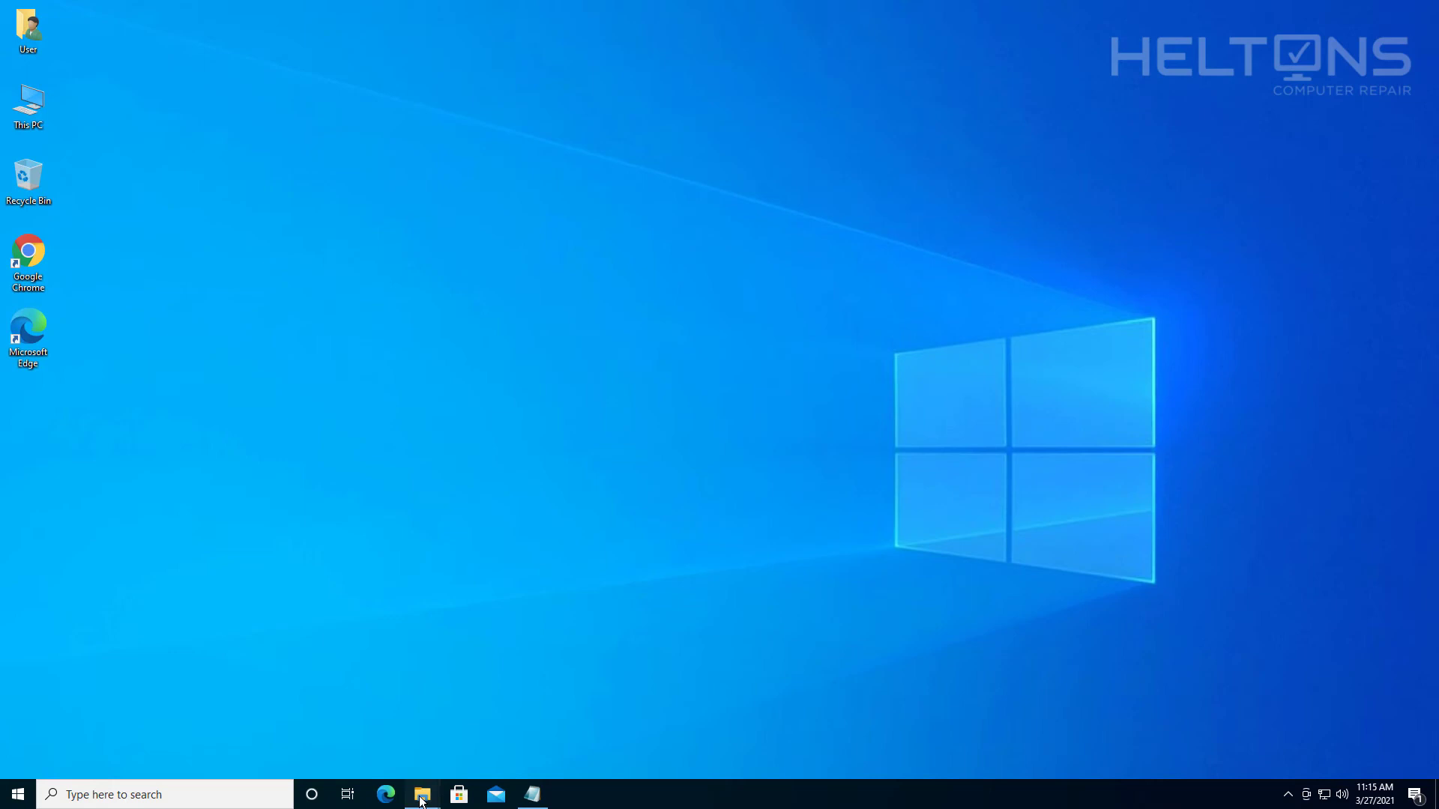
# Restore the Quick access, This PC and Notepad windows from the taskbar.
pyautogui.moveTo(421, 800)
pyautogui.click(400, 764)
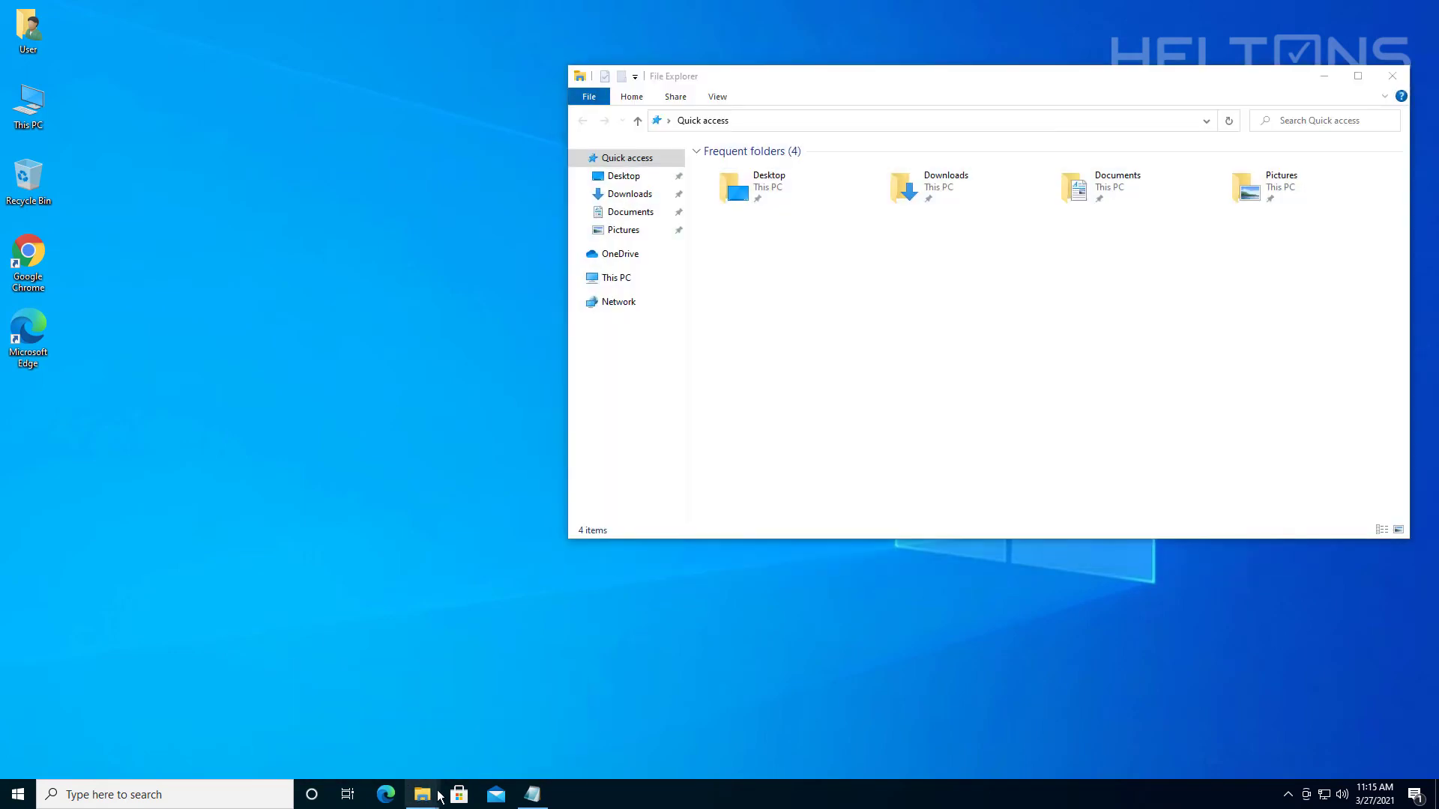
pyautogui.click(465, 757)
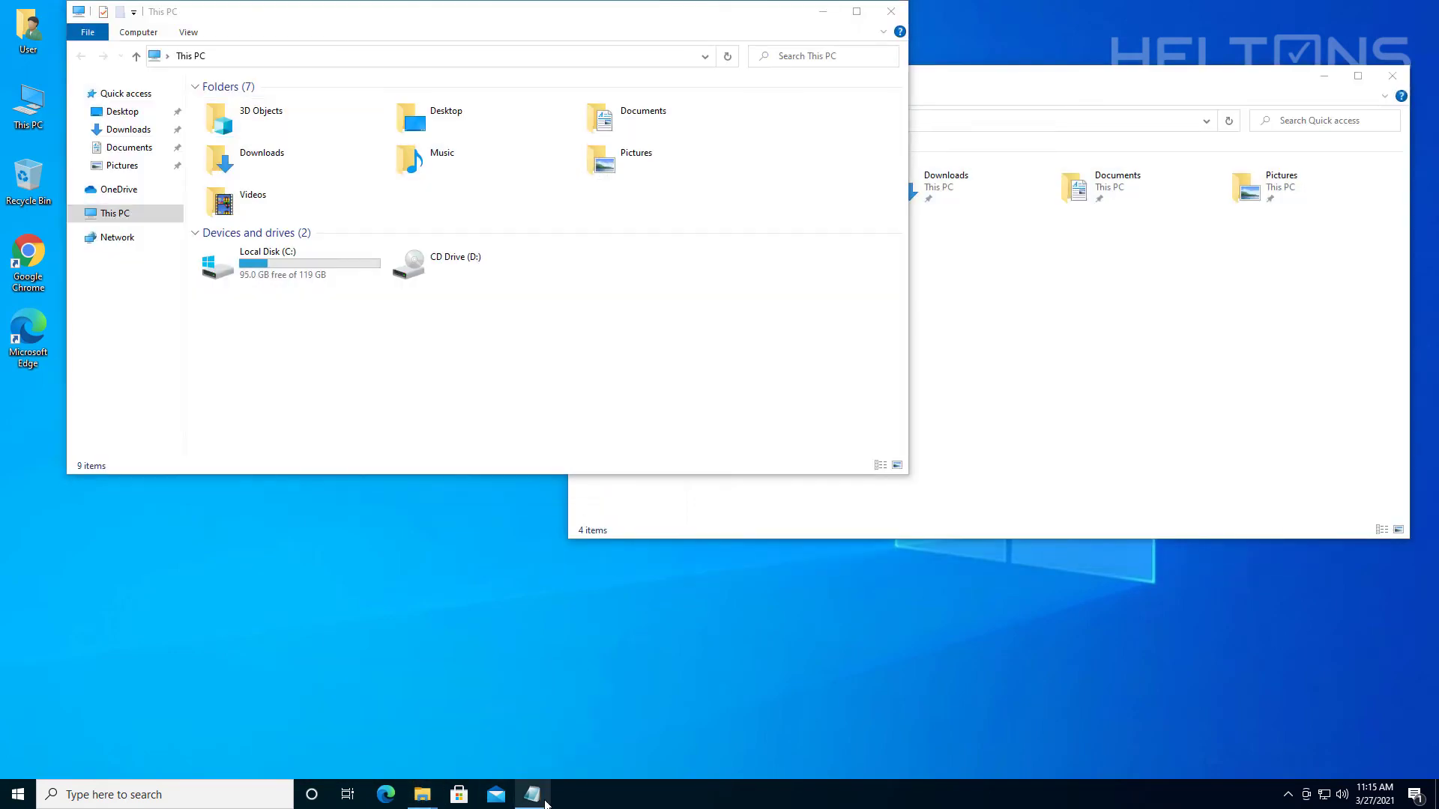
pyautogui.click(546, 803)
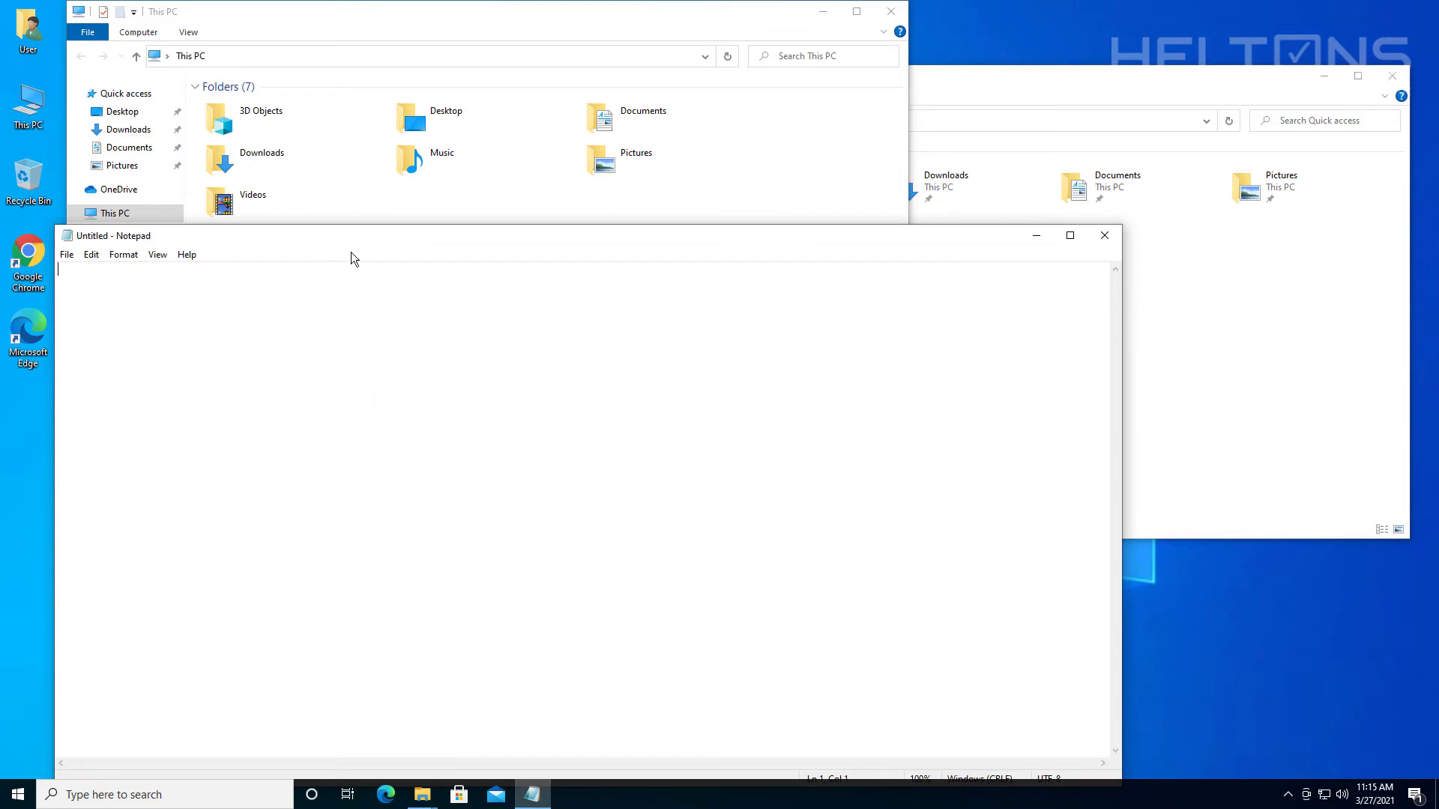
# Bring This PC, Quick access and Notepad to the front in turn, repeatedly.
pyautogui.click(366, 165)
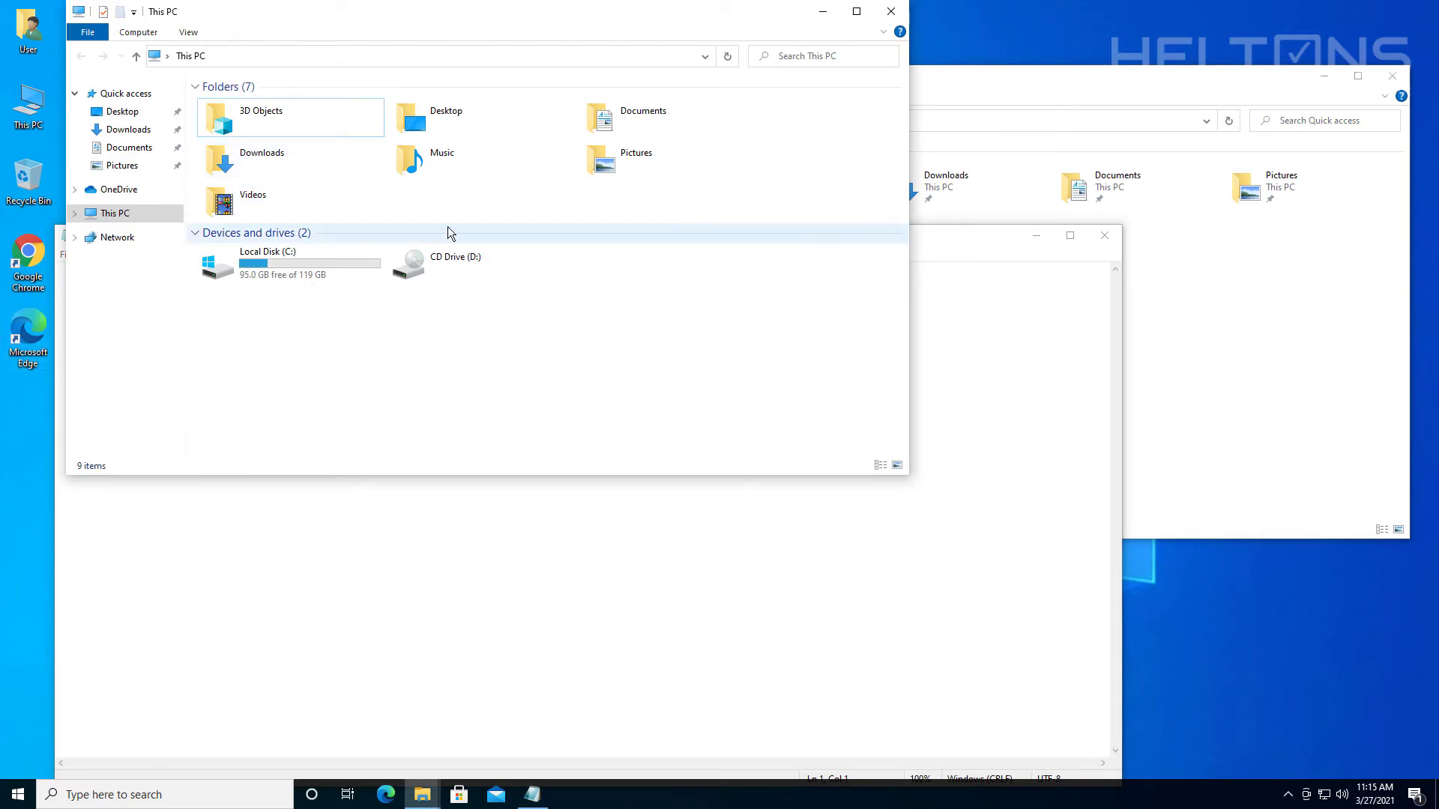
pyautogui.click(1221, 370)
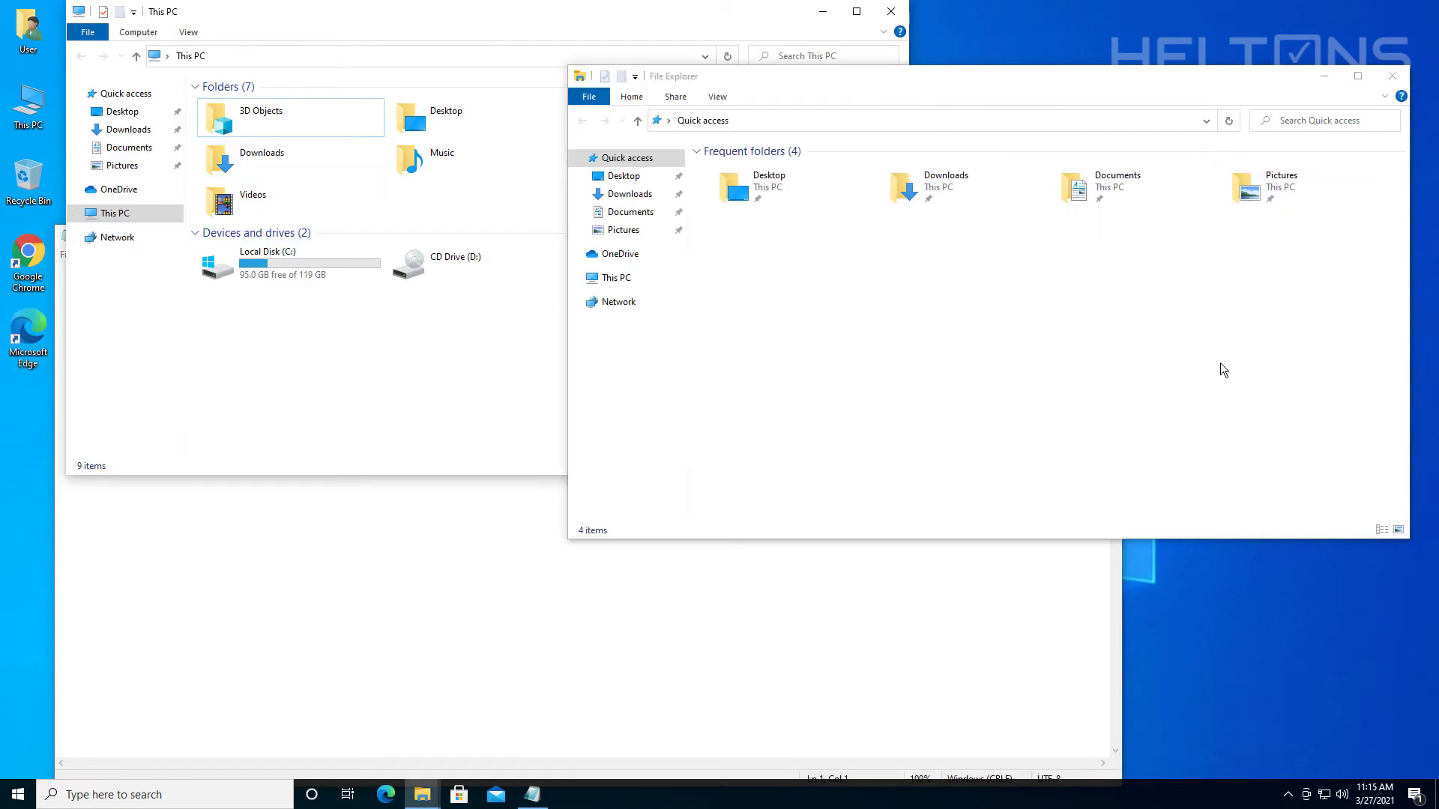
pyautogui.click(400, 281)
pyautogui.click(219, 646)
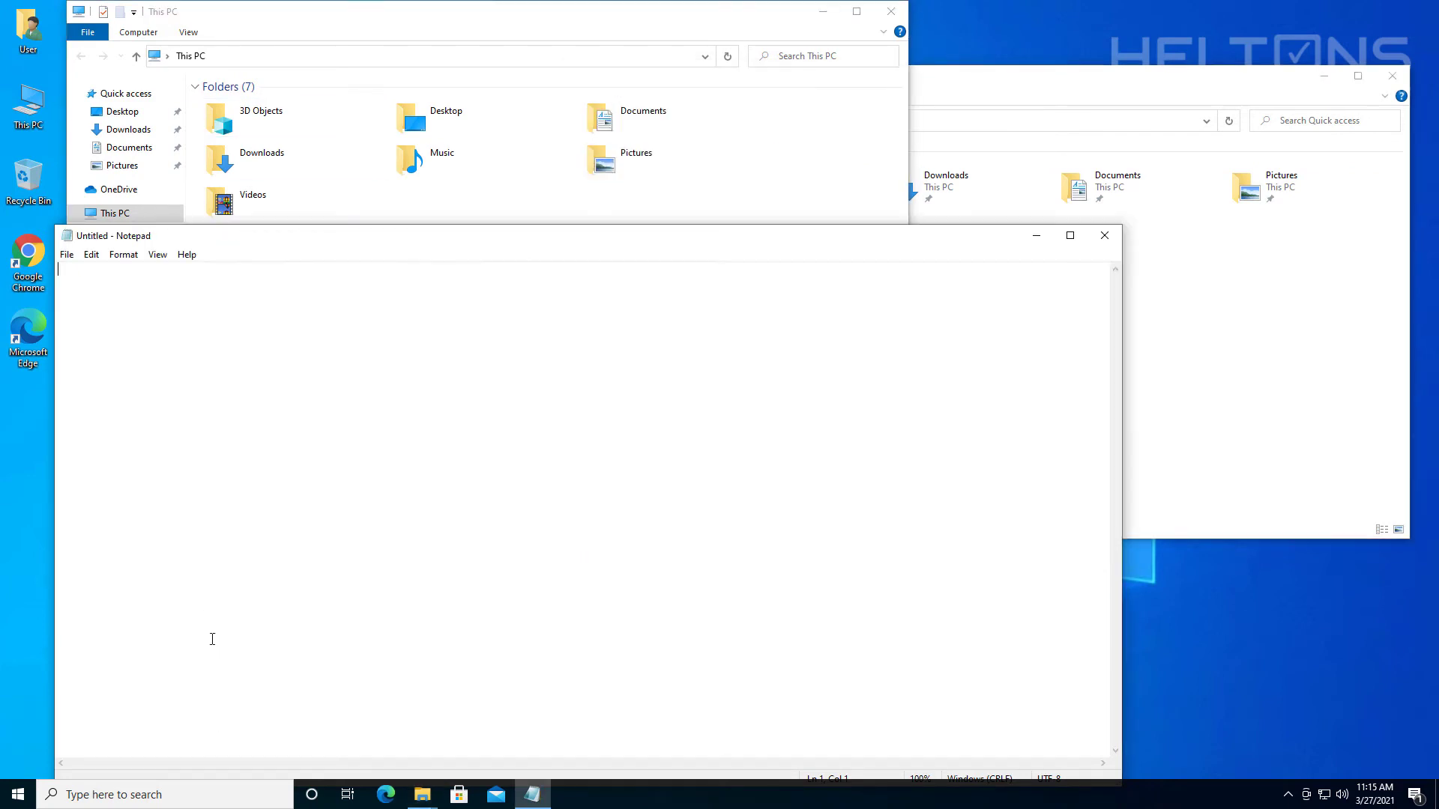
pyautogui.click(300, 124)
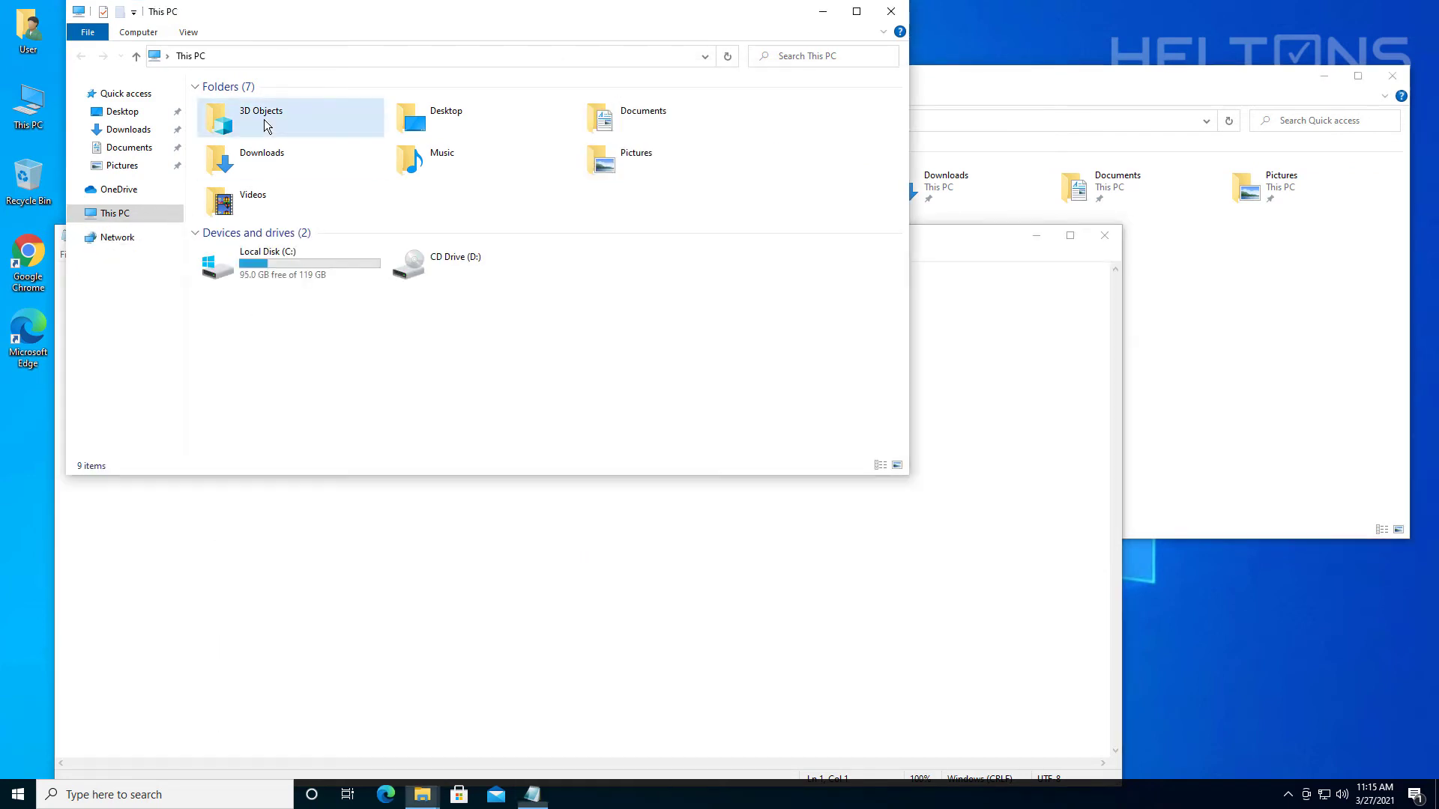
pyautogui.click(975, 154)
pyautogui.click(379, 603)
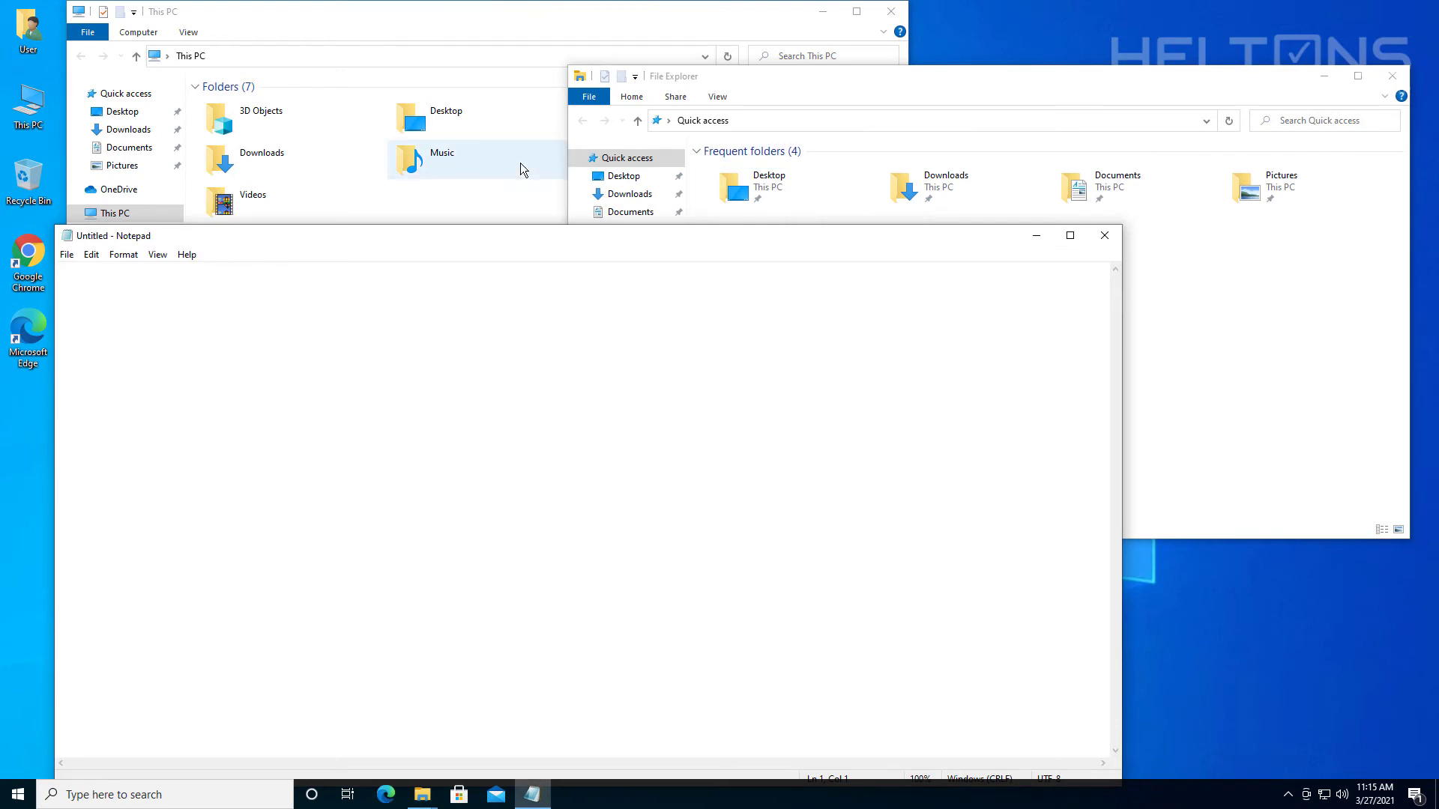
pyautogui.click(563, 173)
pyautogui.click(954, 183)
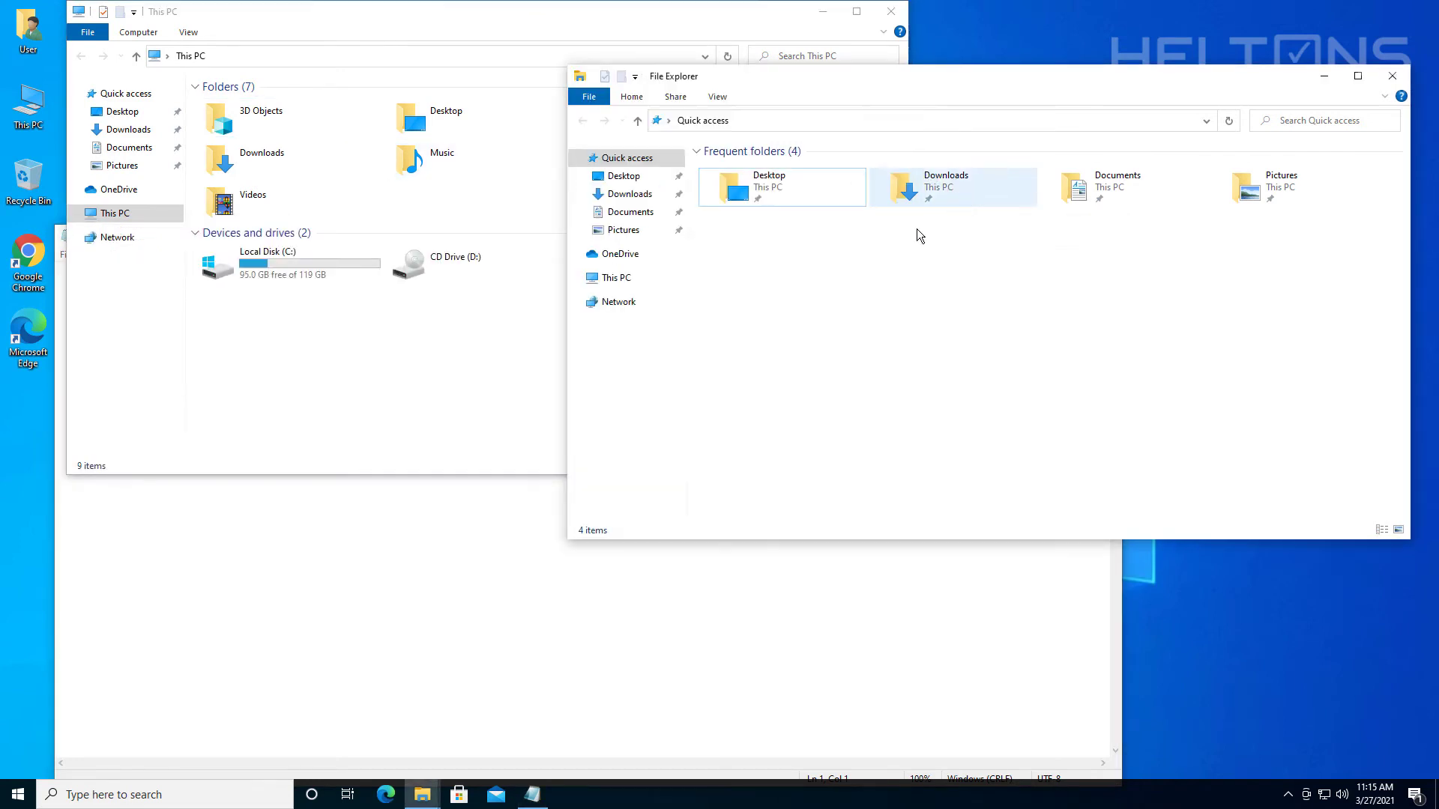
pyautogui.click(138, 573)
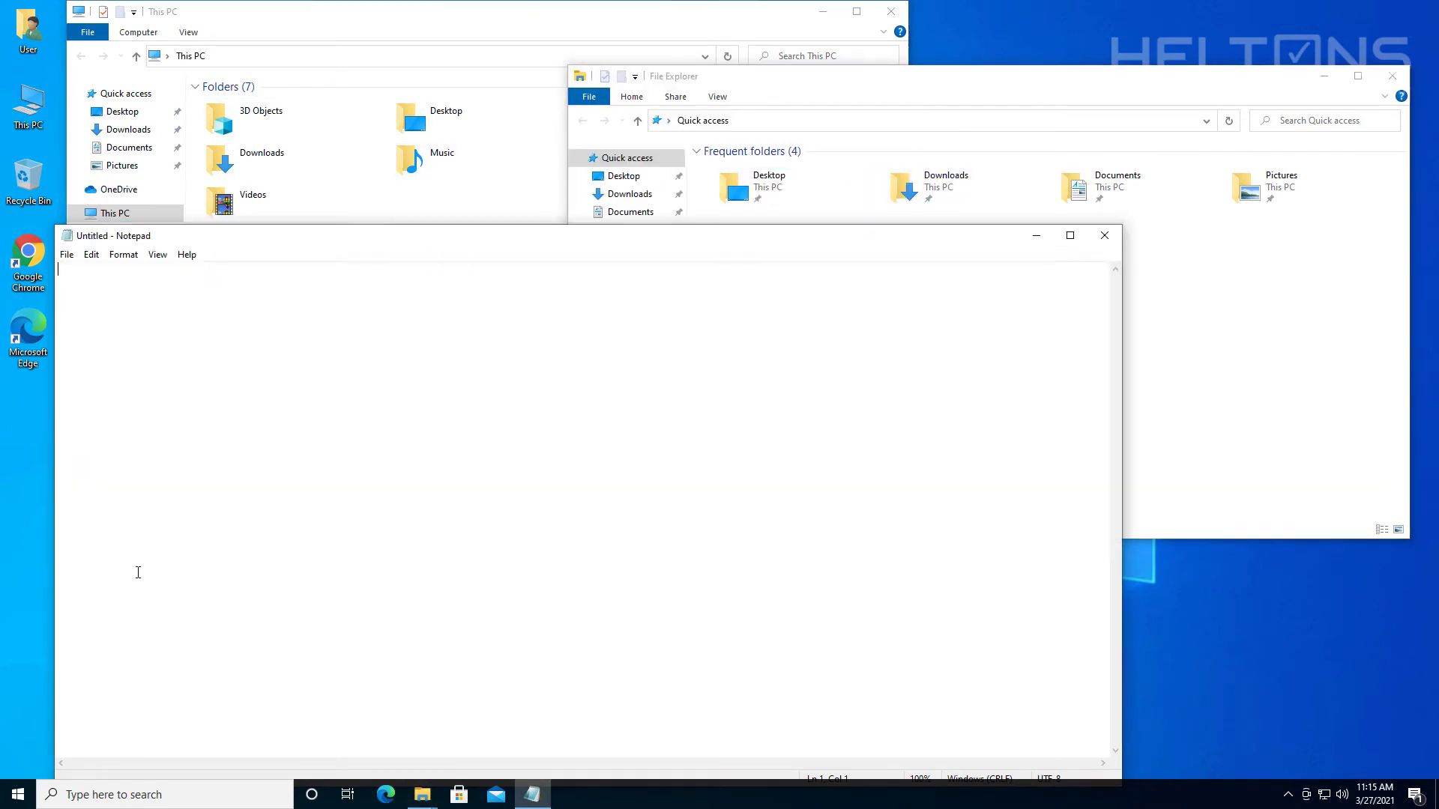
pyautogui.click(328, 138)
pyautogui.click(935, 146)
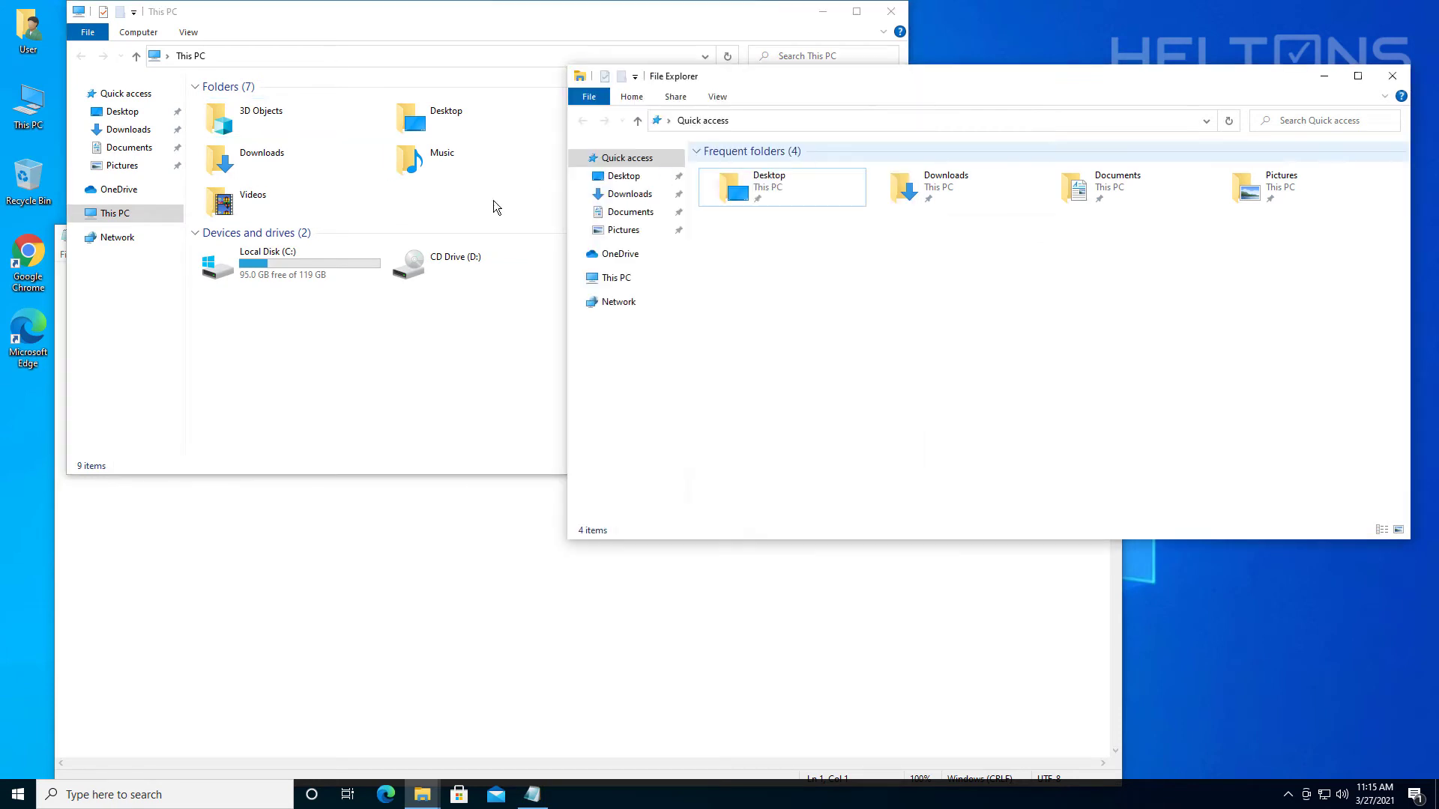
pyautogui.click(308, 662)
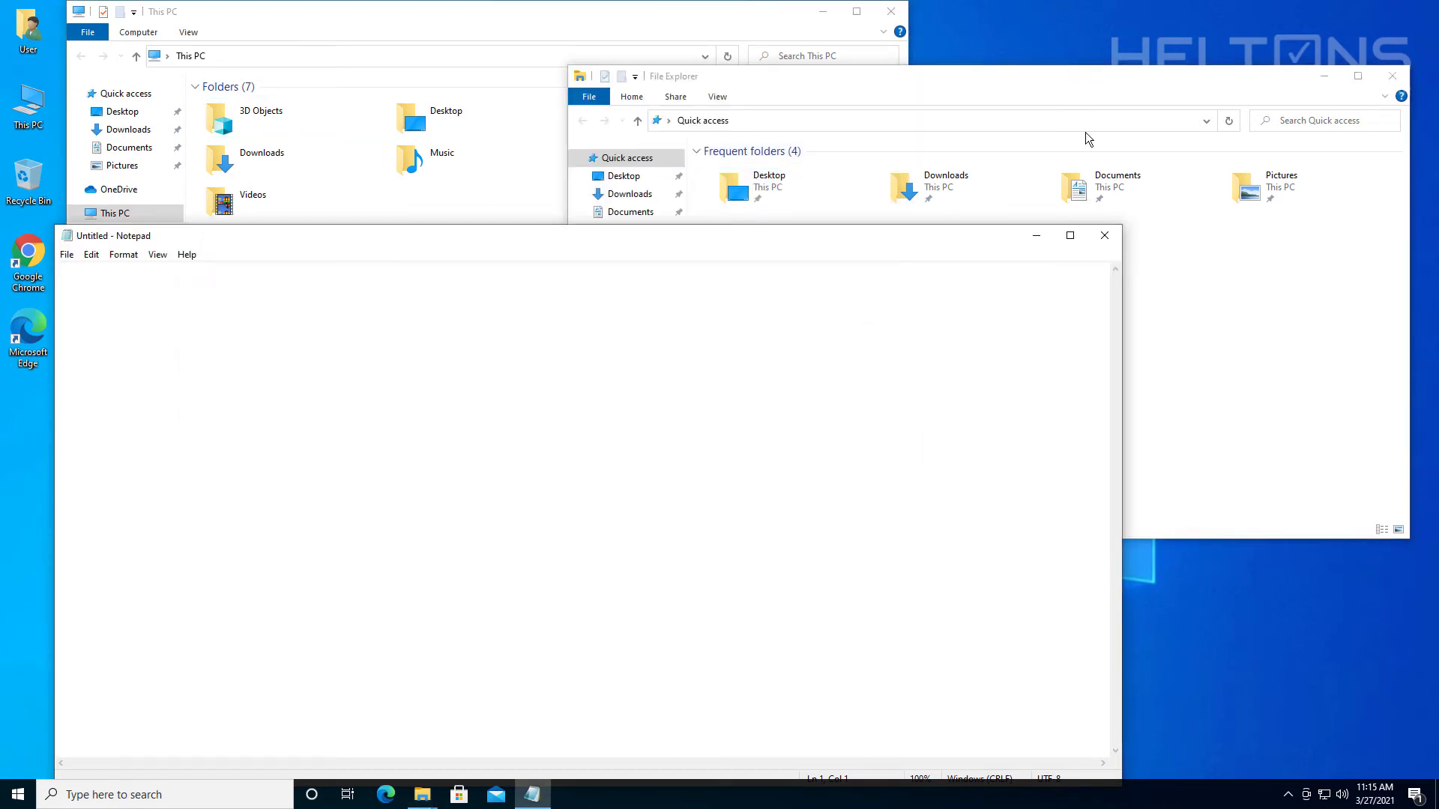
# Minimize Notepad, the Quick access window and the This PC window.
pyautogui.click(1036, 241)
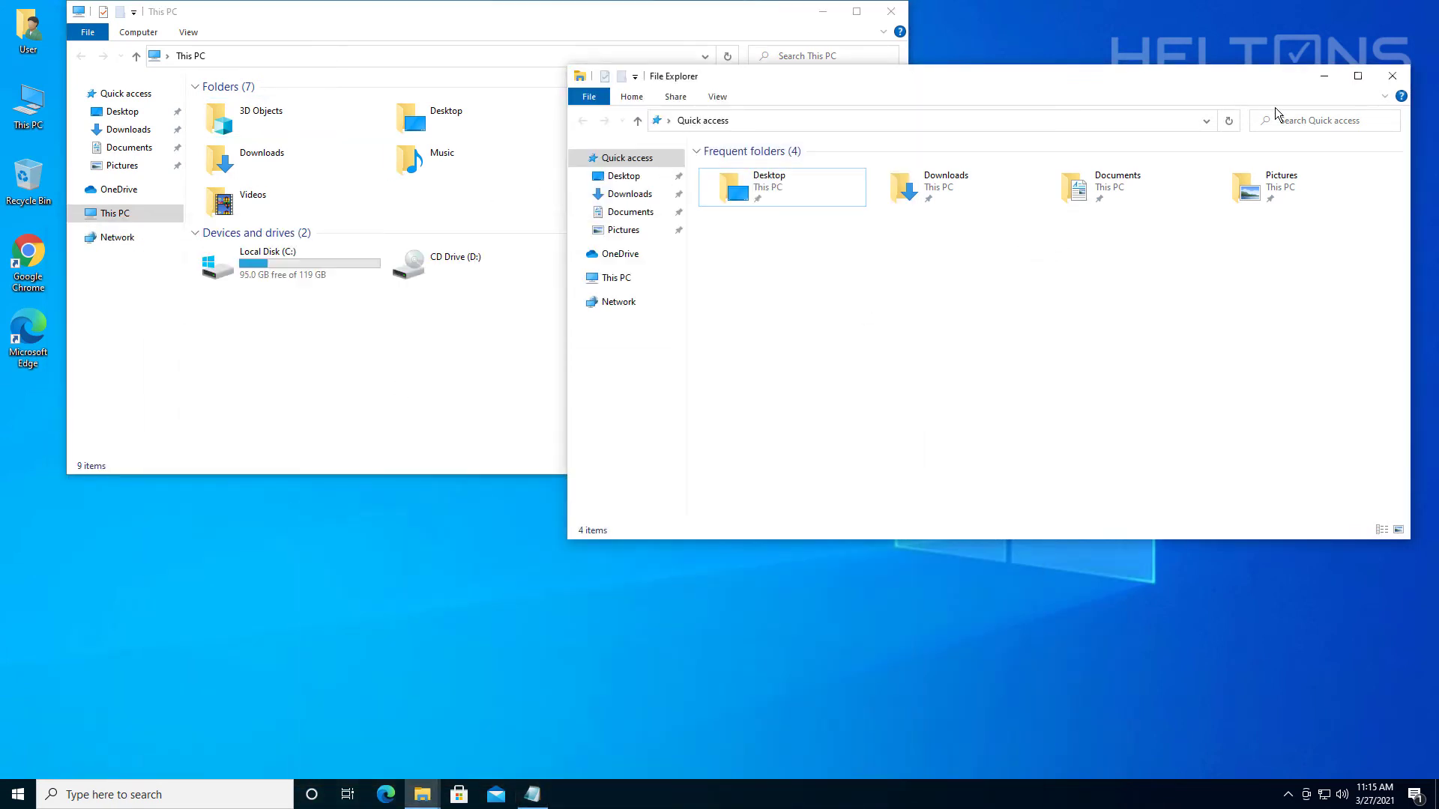
pyautogui.click(1333, 84)
pyautogui.click(827, 12)
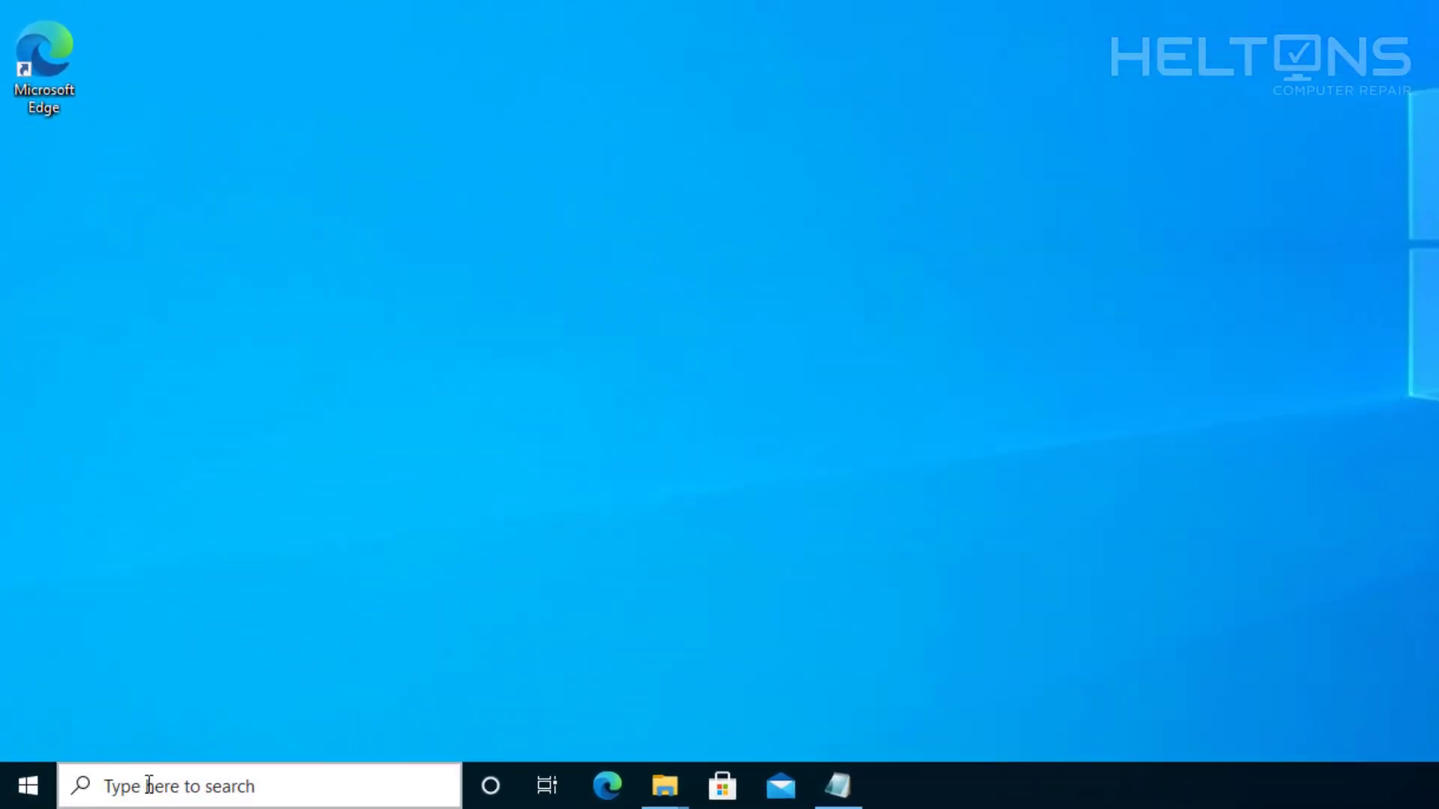
# Search for 'control' in the taskbar search box and open Control Panel from the best match.
pyautogui.click(148, 785)
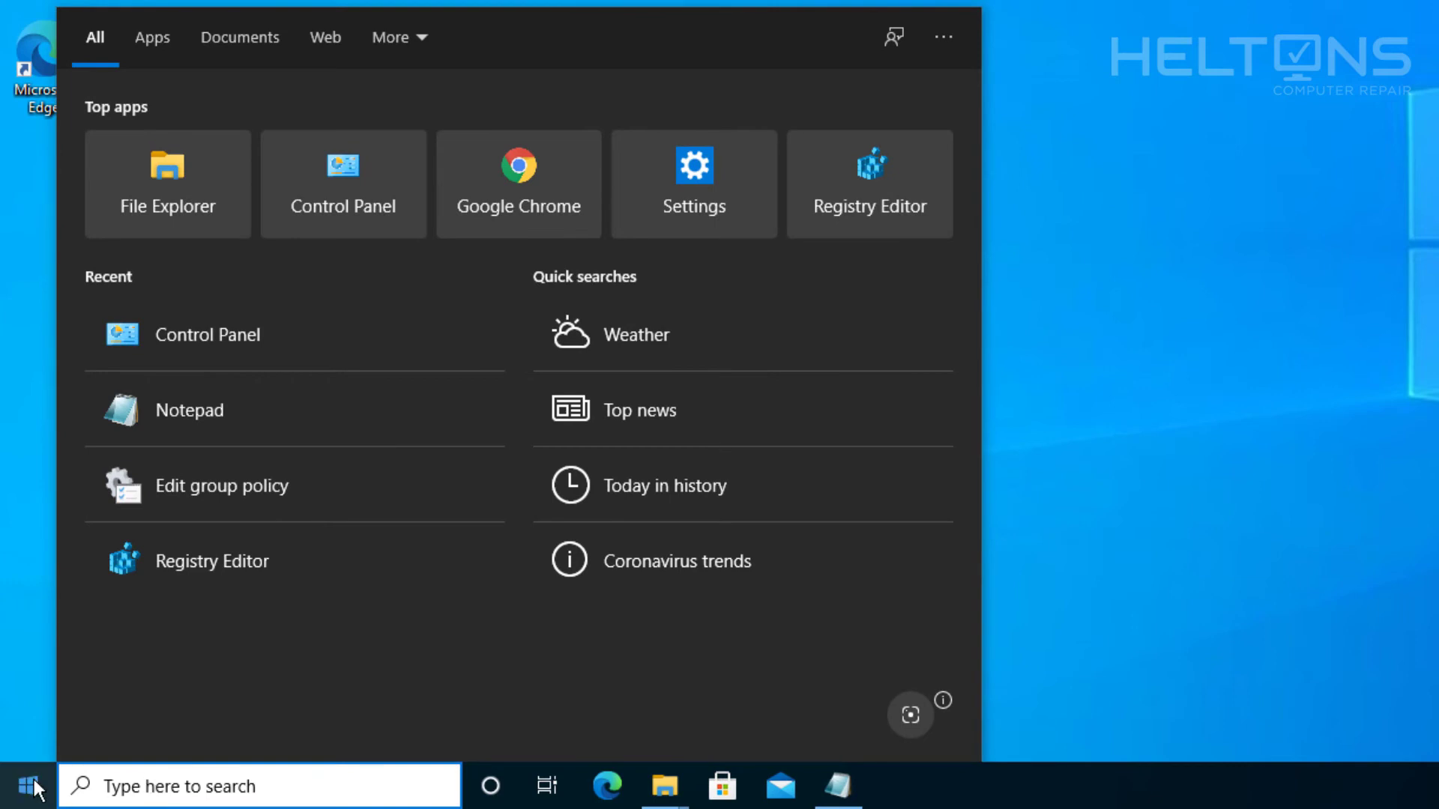
pyautogui.click(34, 789)
pyautogui.click(202, 787)
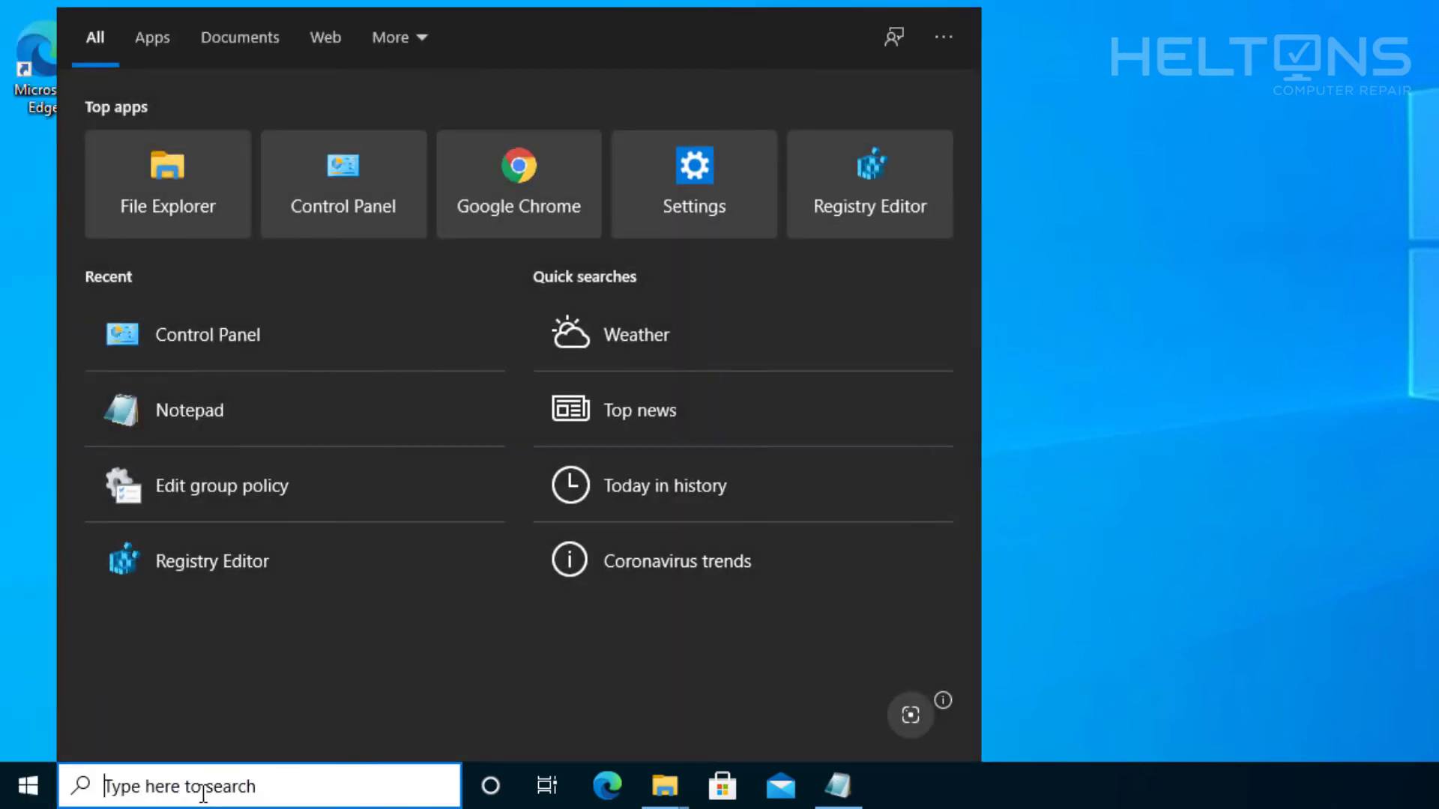
pyautogui.write('control')
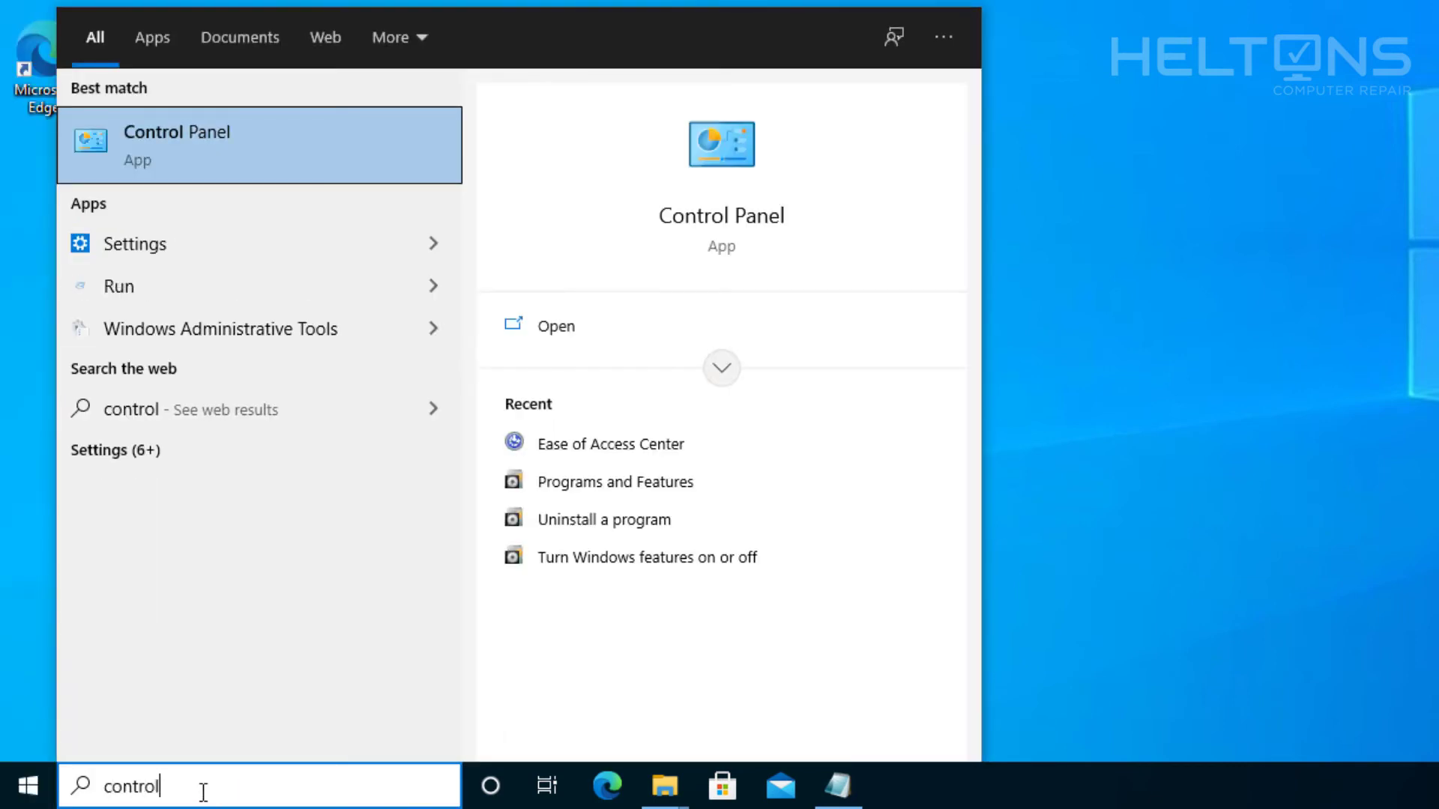
pyautogui.press('Return')
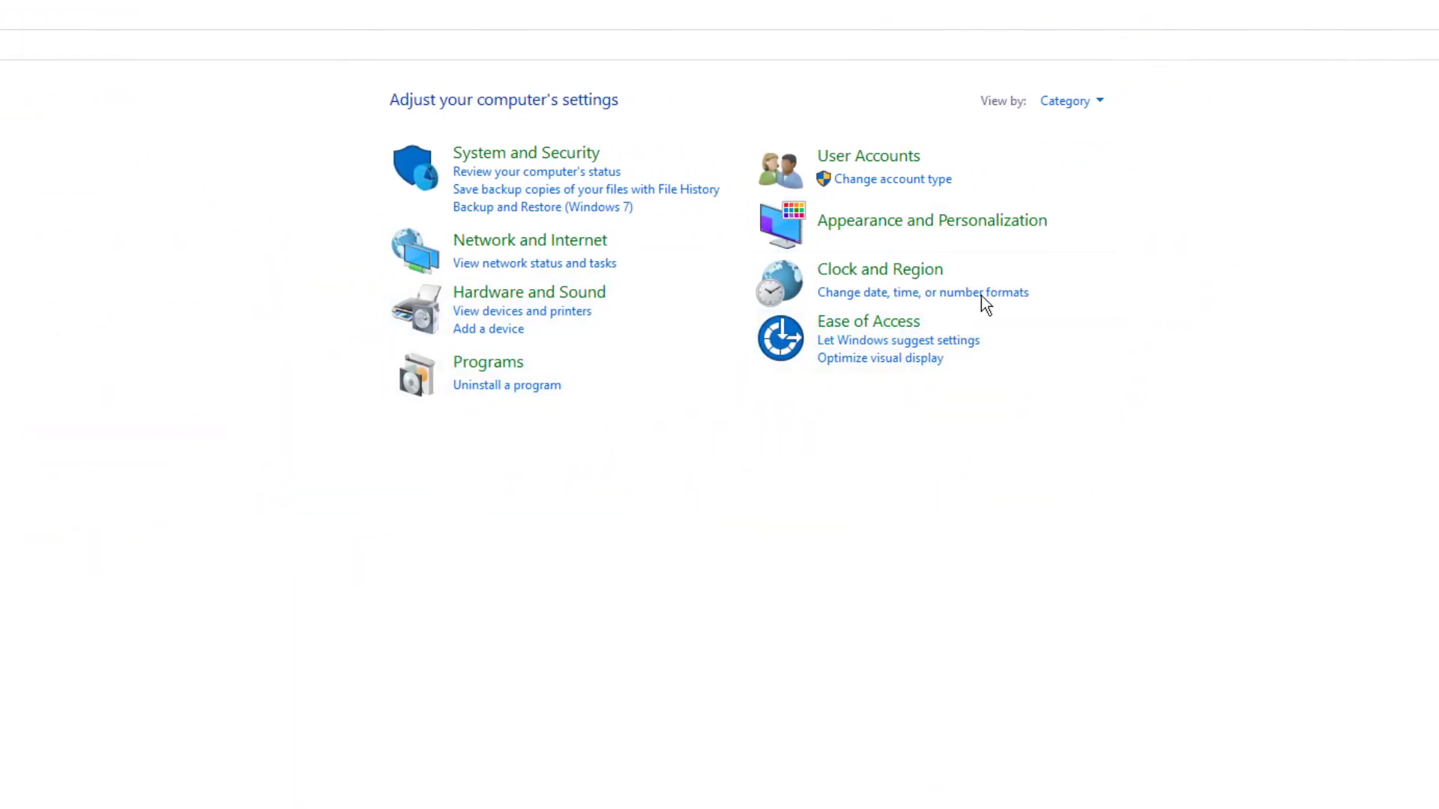
# Go to the Ease of Access category and open Ease of Access Center.
pyautogui.click(886, 329)
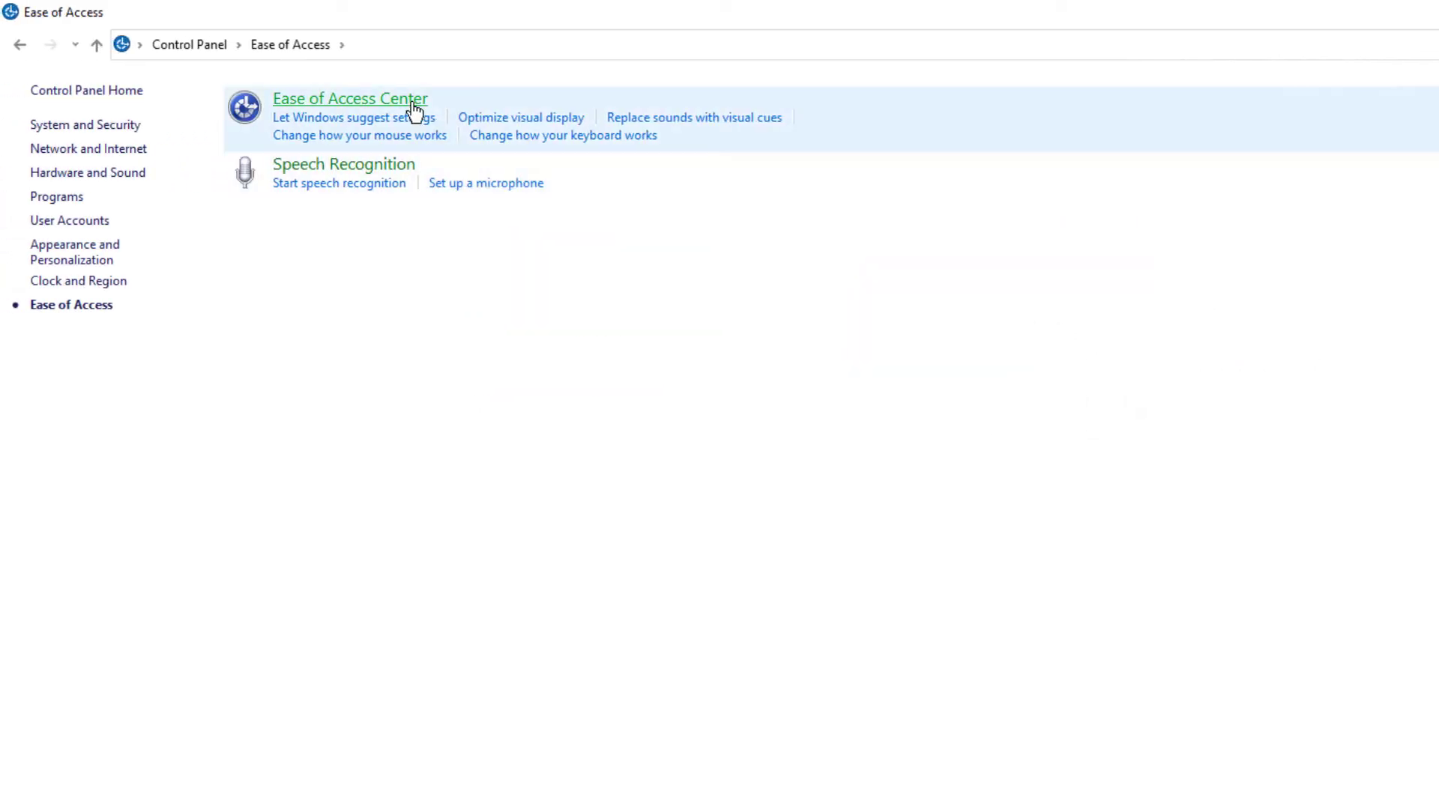
pyautogui.click(410, 104)
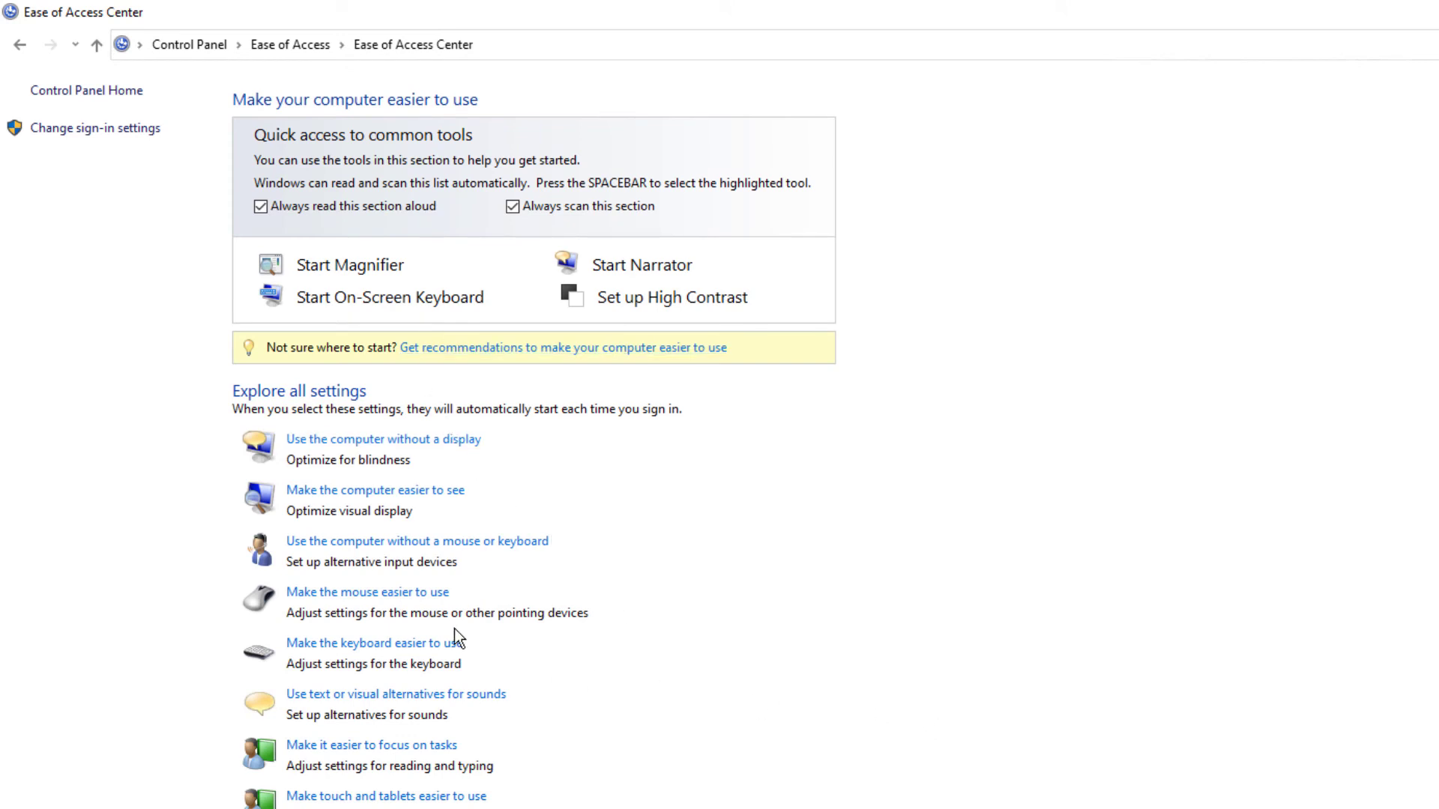
# Uncheck 'Activate a window by hovering over it with the mouse' under Make the mouse easier to use.
pyautogui.click(423, 595)
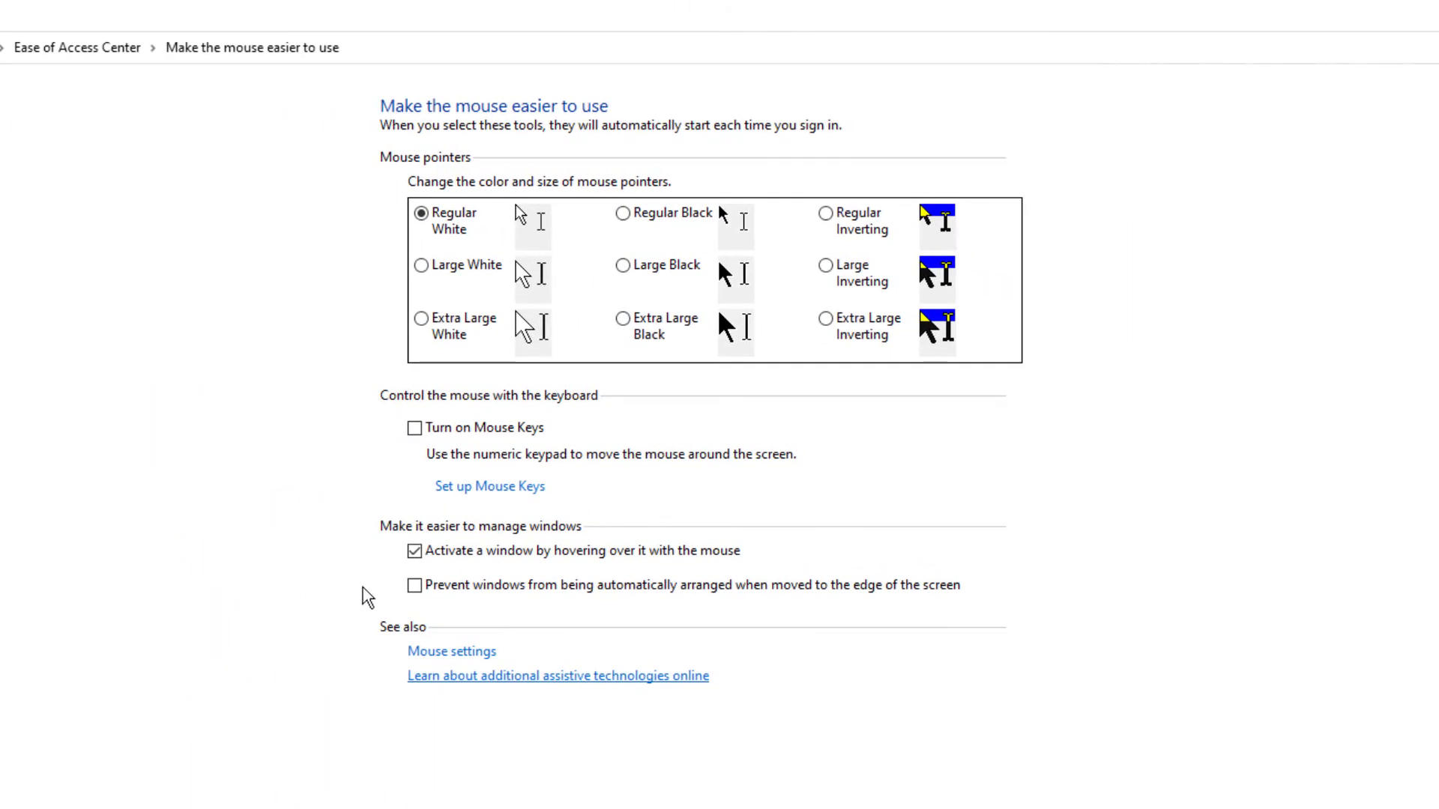
pyautogui.click(417, 553)
pyautogui.hotkey('alt', 'Left')
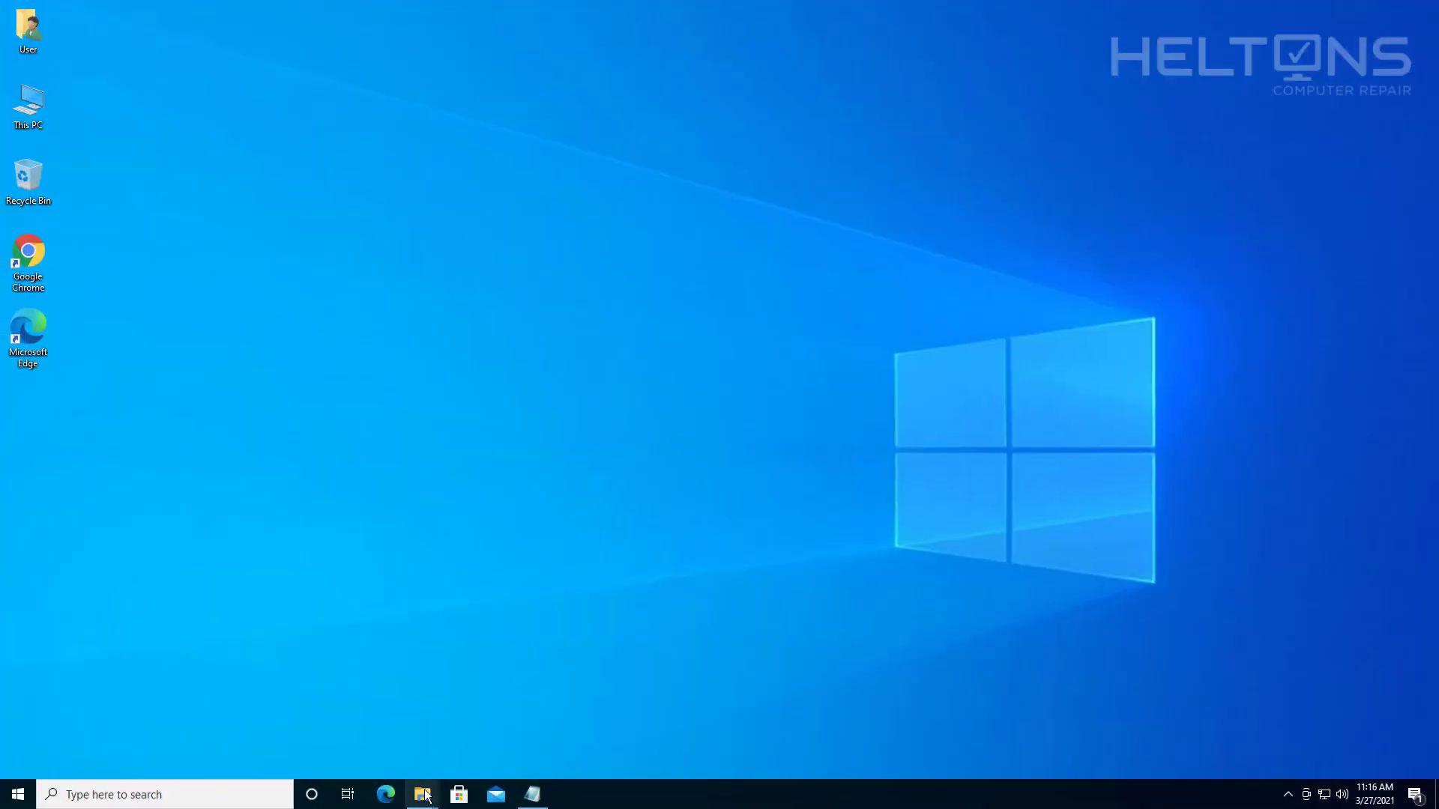
# Restore the Quick access, This PC and Untitled Notepad windows from the taskbar.
pyautogui.moveTo(425, 796)
pyautogui.click(388, 763)
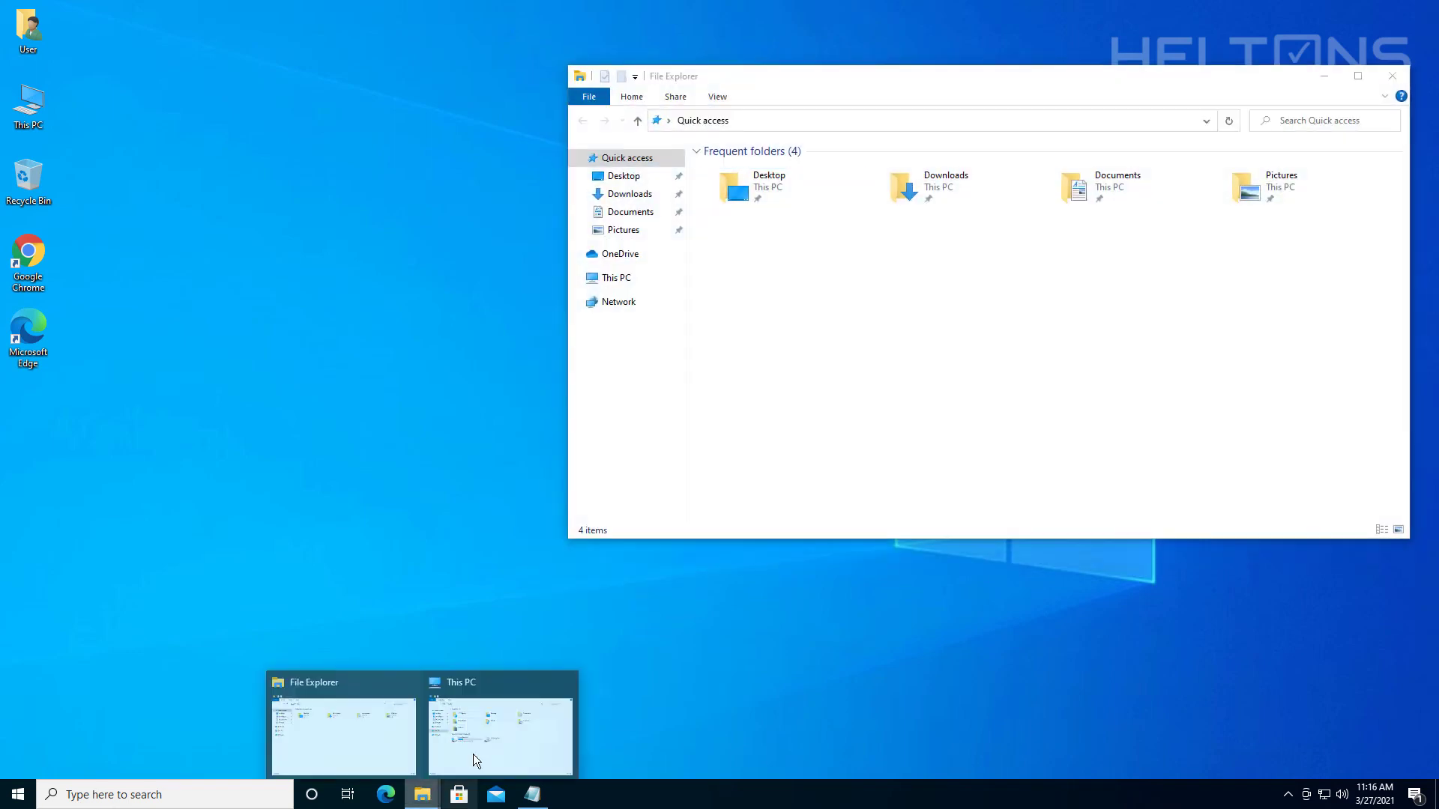
pyautogui.click(473, 754)
pyautogui.click(532, 795)
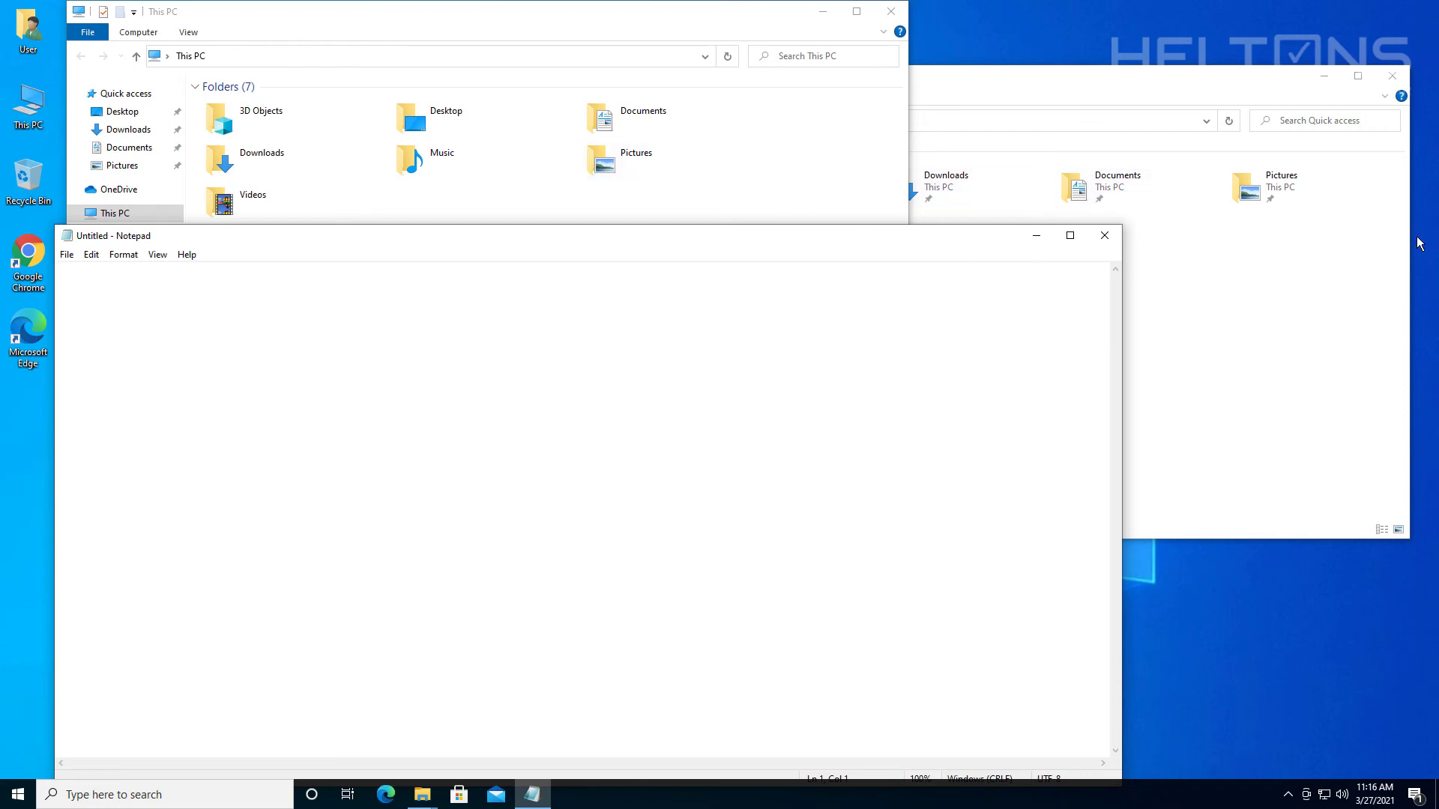
# Close Notepad, the This PC window and the Quick access window.
pyautogui.click(1096, 237)
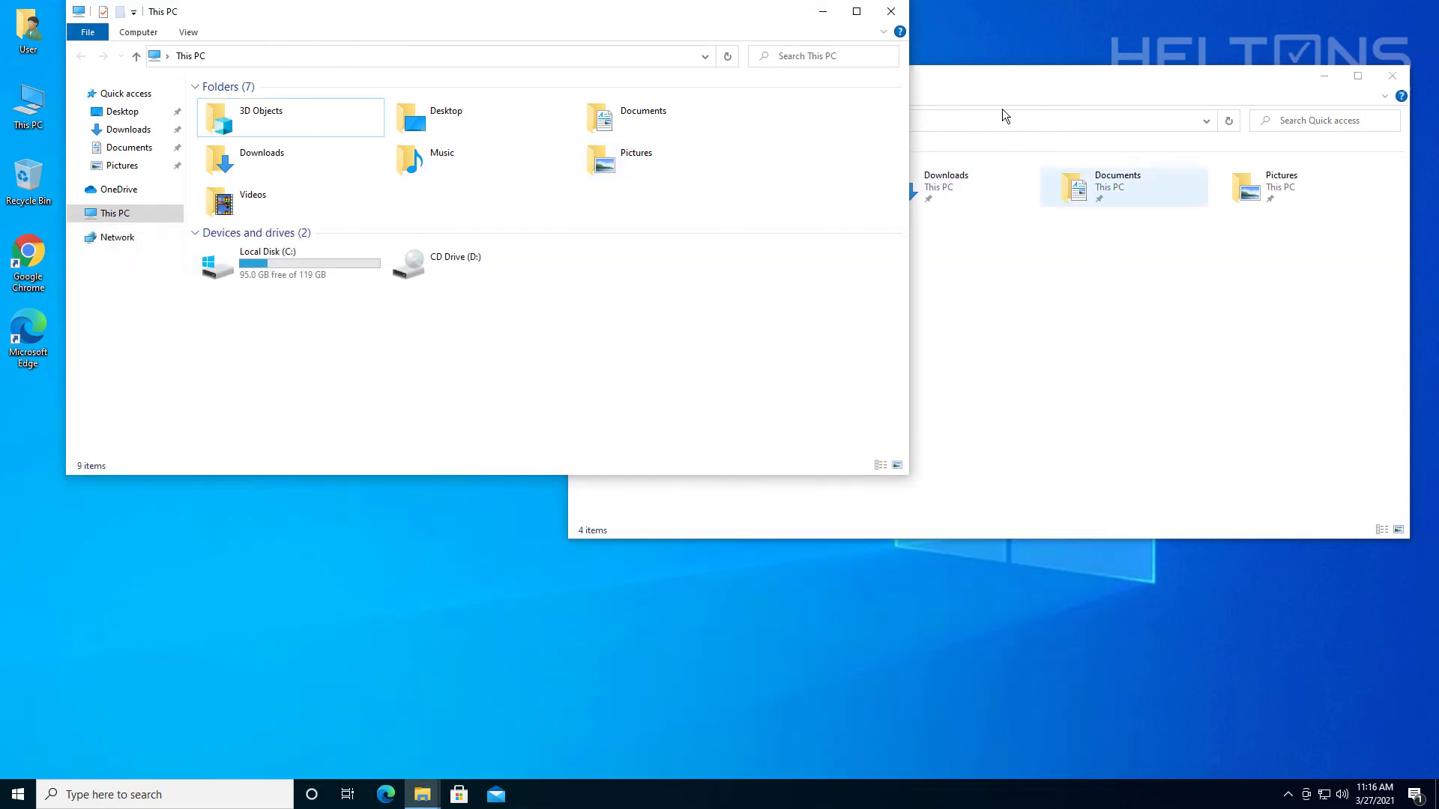
pyautogui.click(891, 12)
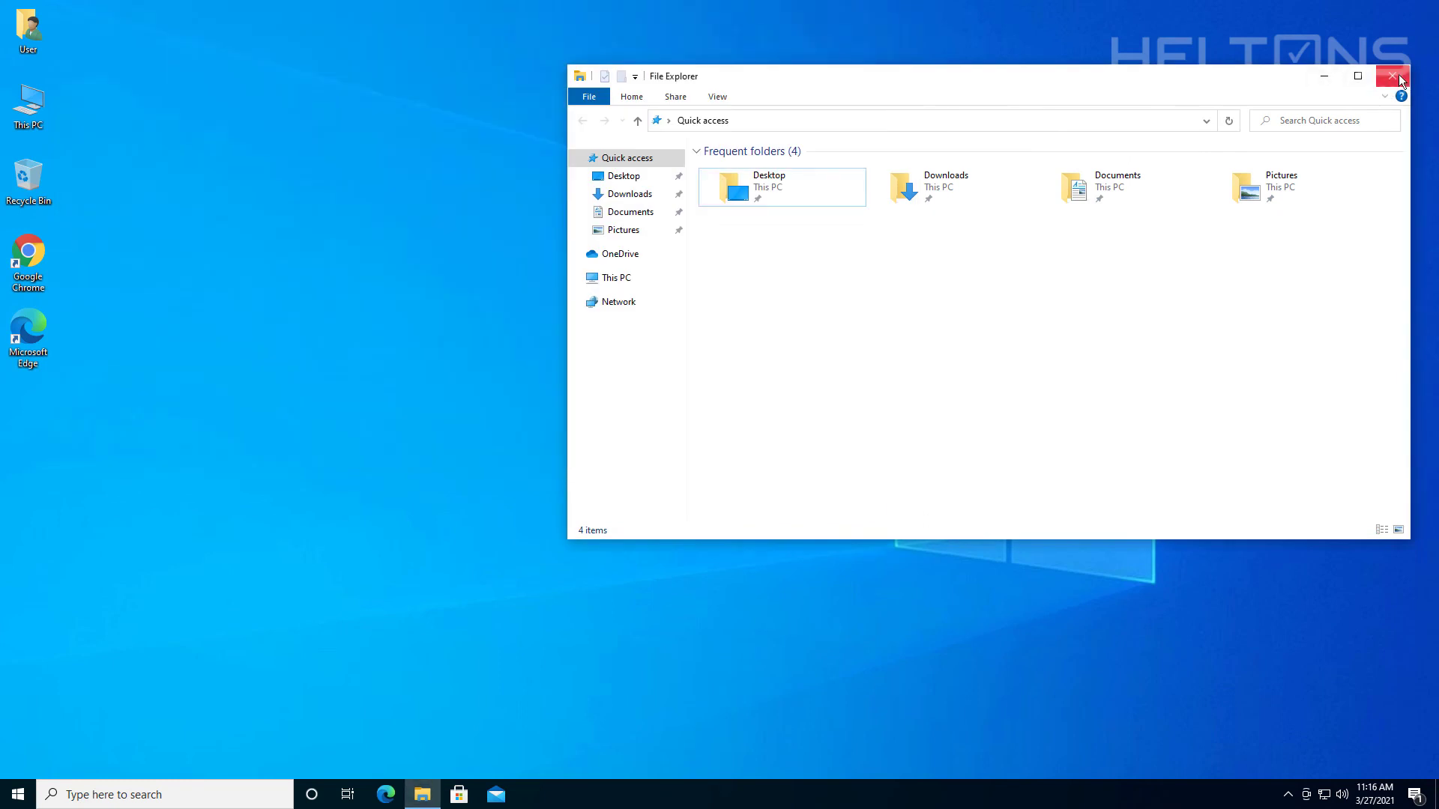
pyautogui.click(1390, 76)
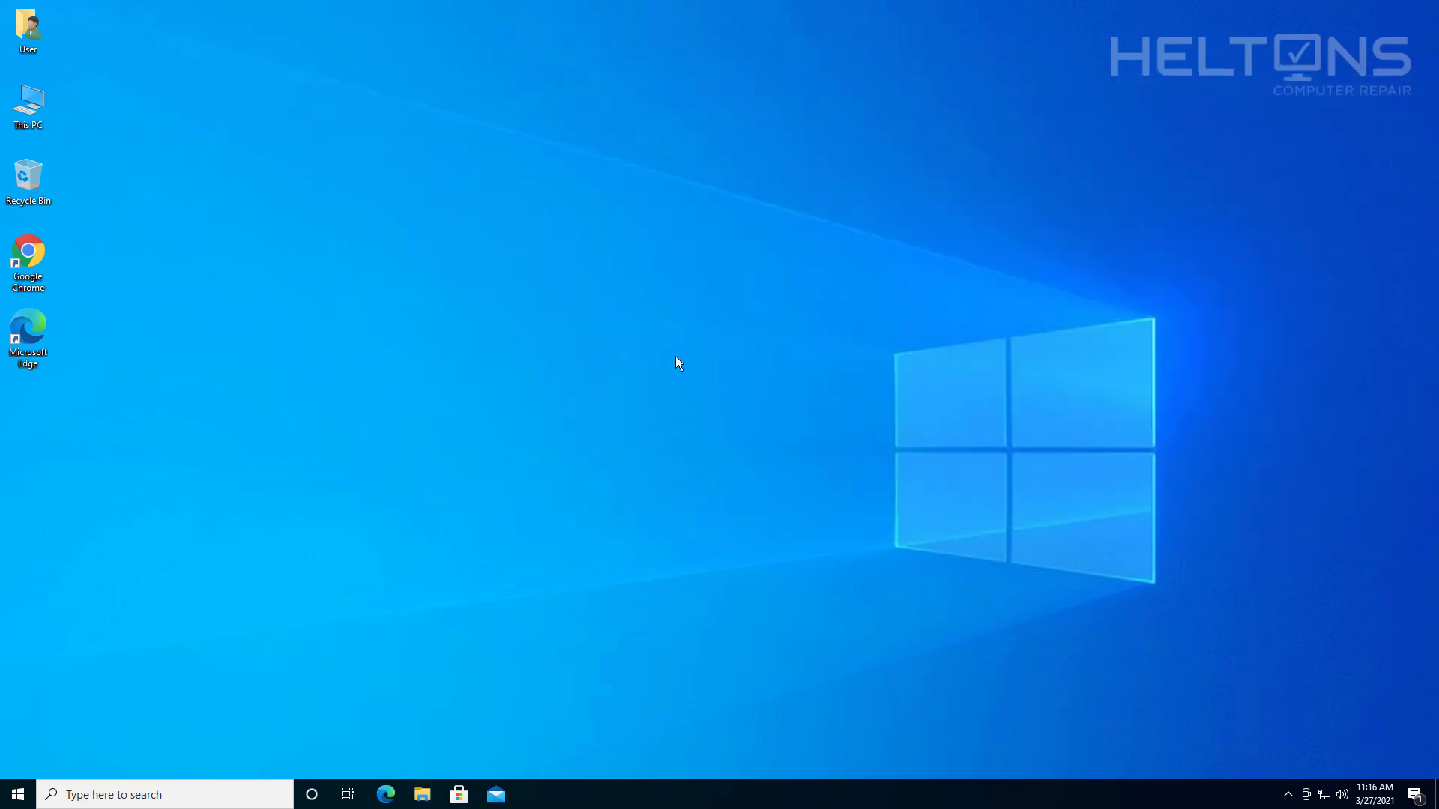